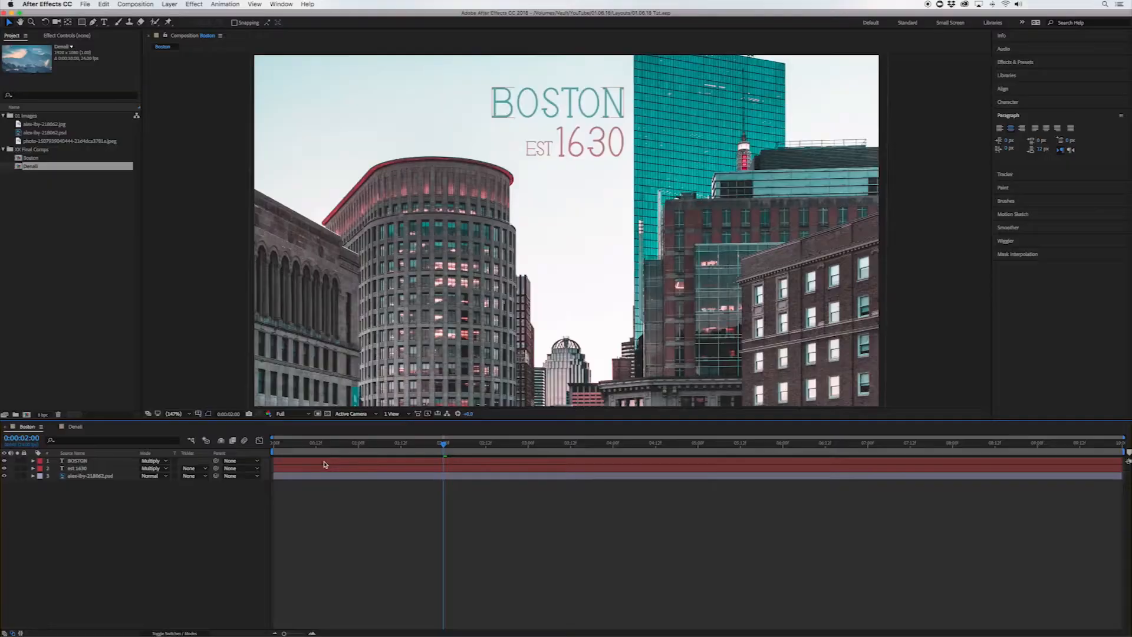
# - Create a green full-frame solid named trkmt directly above the BOSTON text layer
pyautogui.click(324, 464)
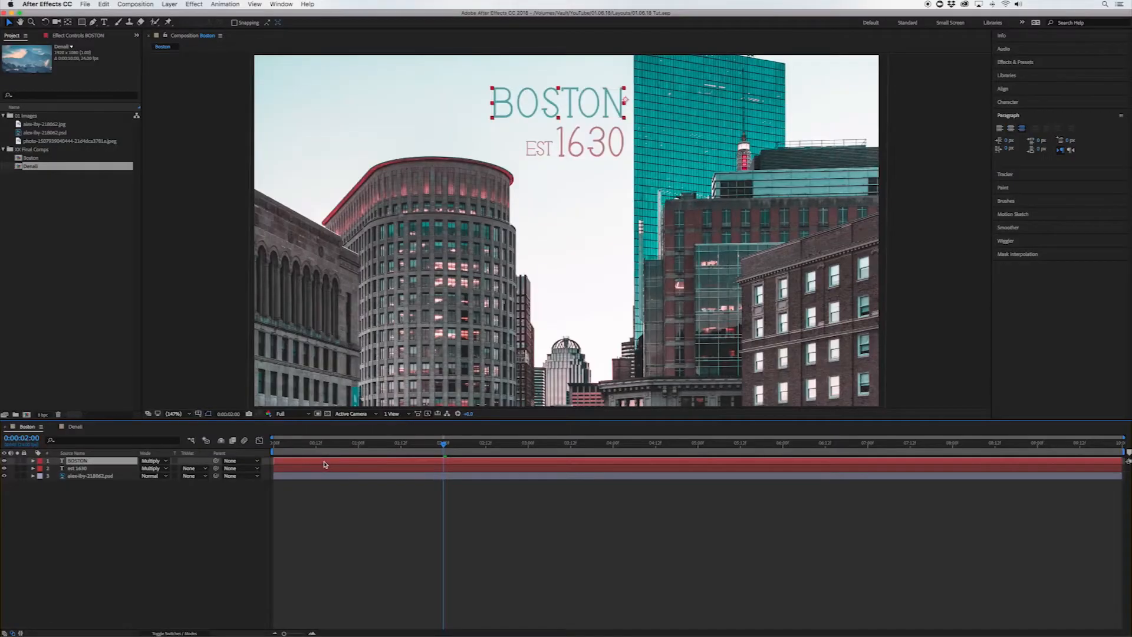
pyautogui.click(5, 461)
pyautogui.click(6, 461)
pyautogui.click(170, 4)
pyautogui.moveTo(177, 15)
pyautogui.click(330, 25)
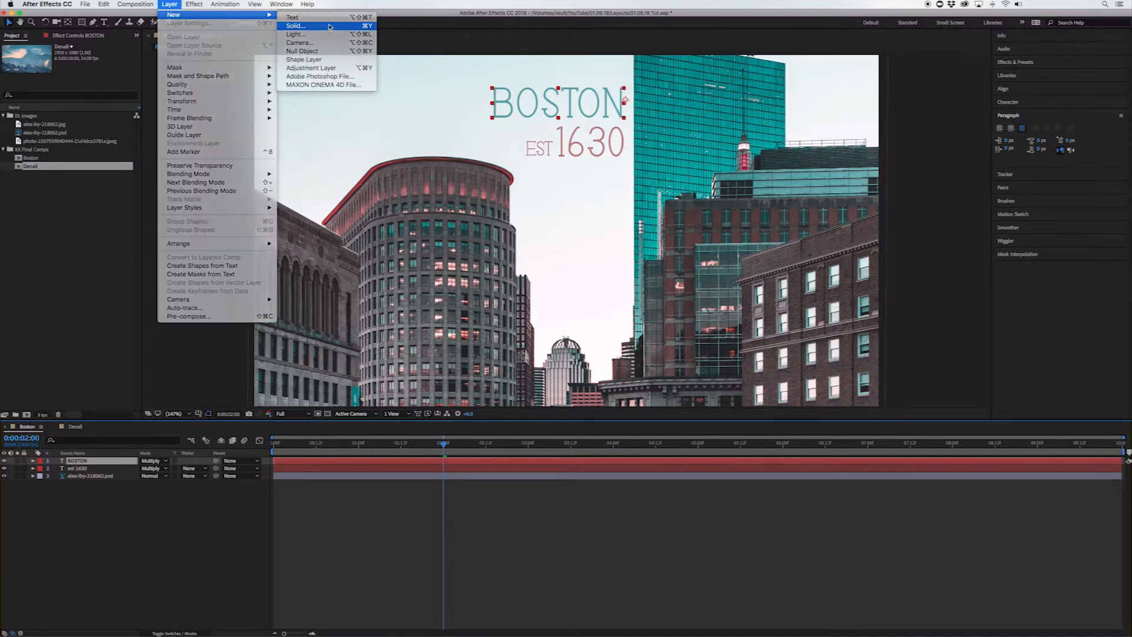
pyautogui.write('trkmt')
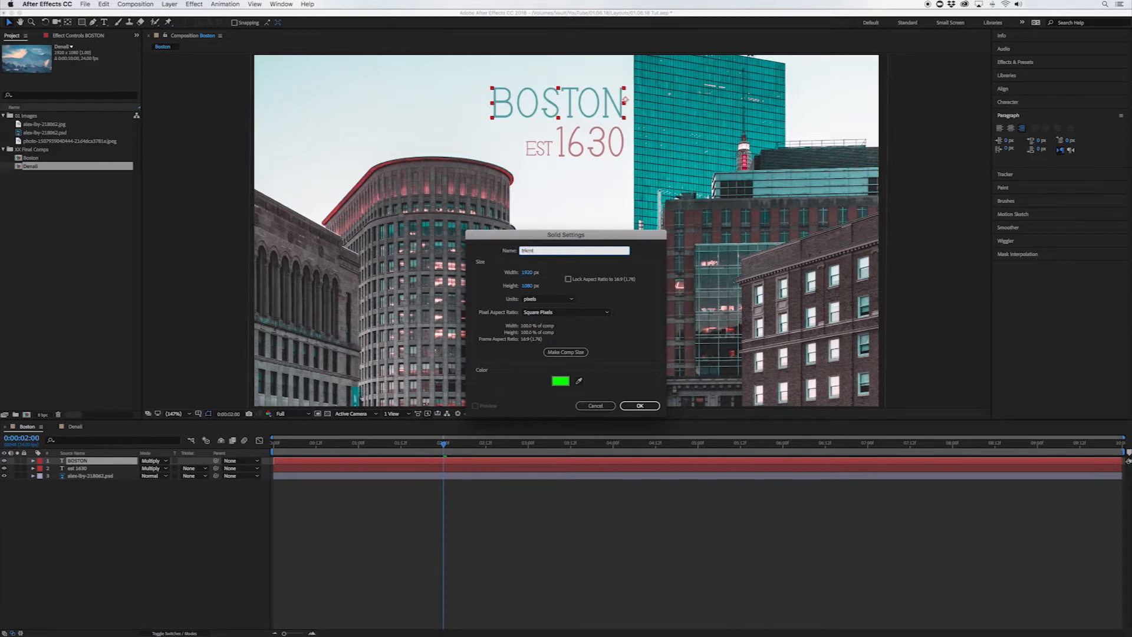
pyautogui.click(560, 380)
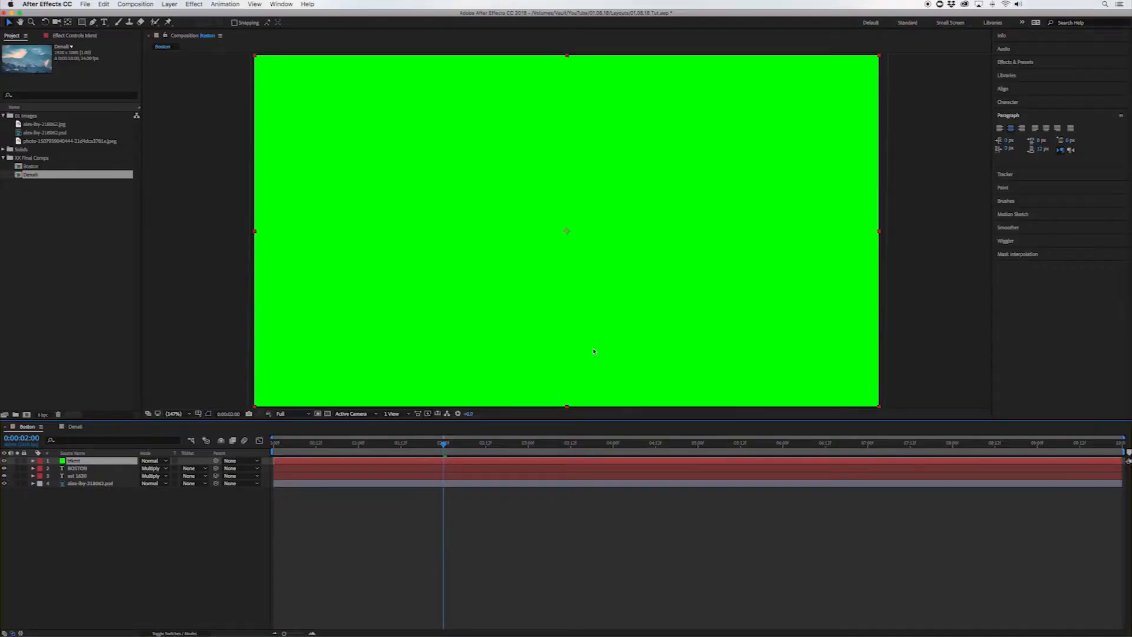
# - Move the trkmt solid so its edge meets the teal tower's near edge, and use it as BOSTON's alpha matte
pyautogui.moveTo(631, 307); pyautogui.dragTo(387, 299)
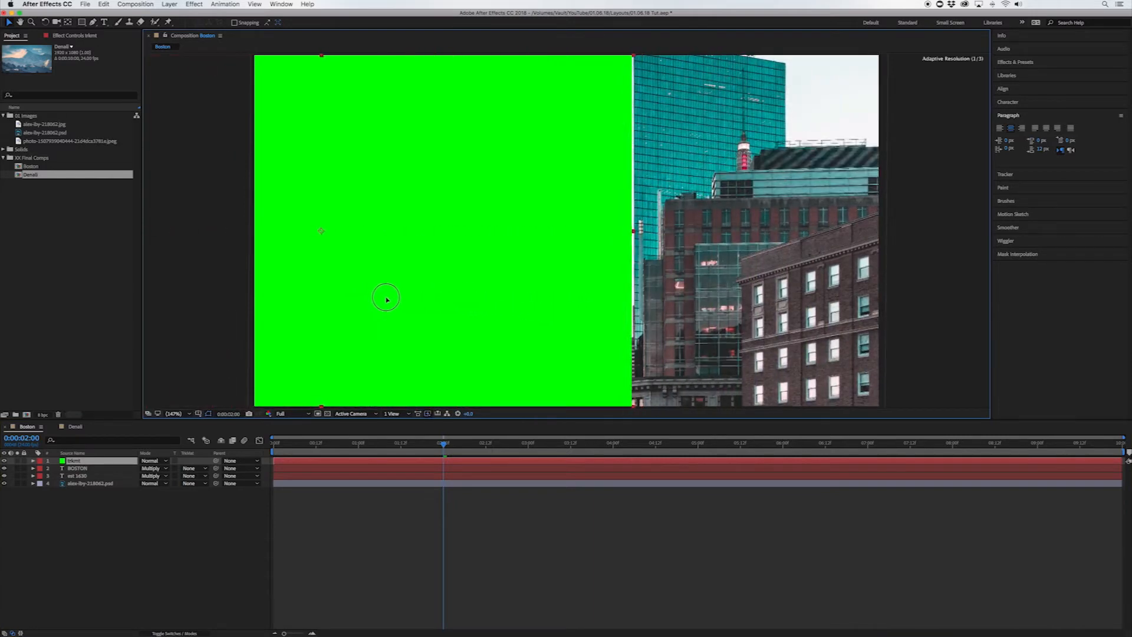
pyautogui.click(90, 468)
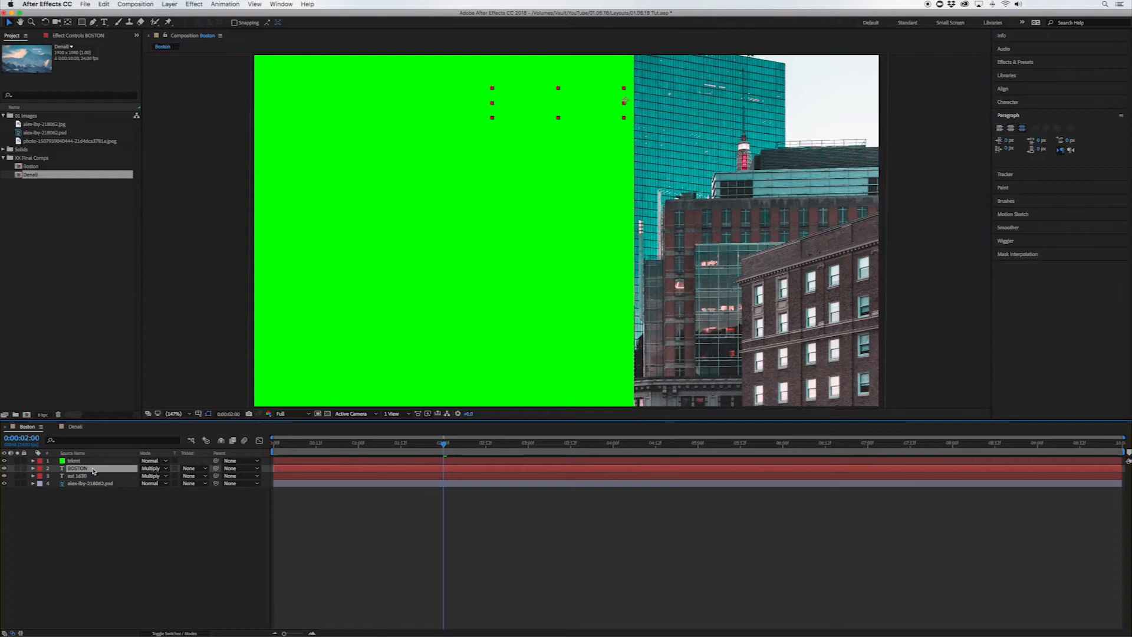
pyautogui.click(191, 469)
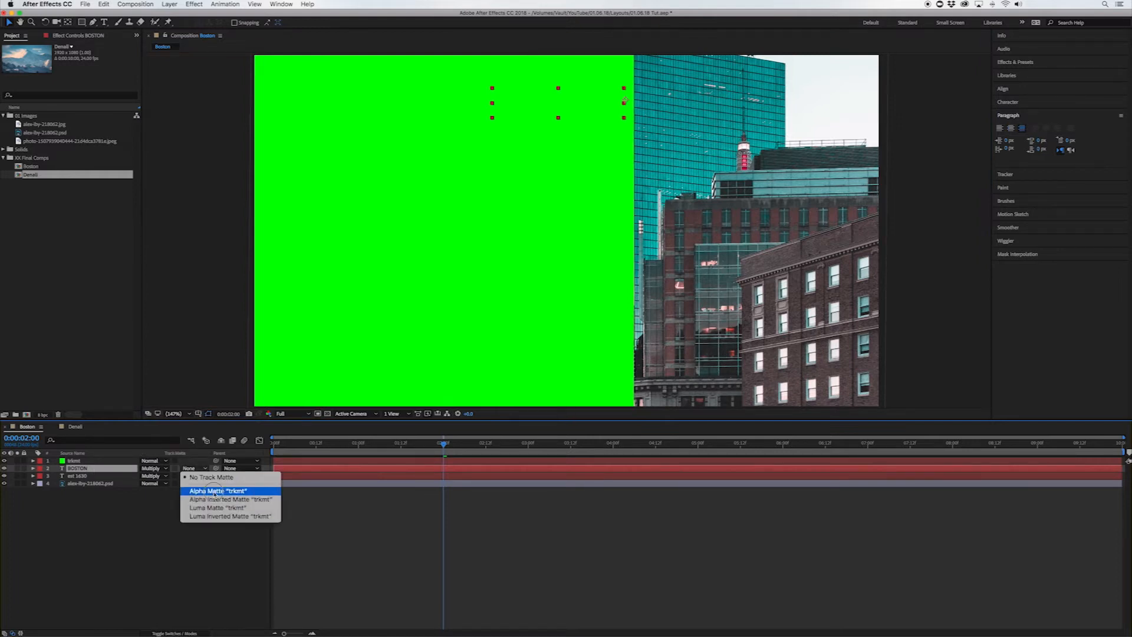
pyautogui.click(214, 491)
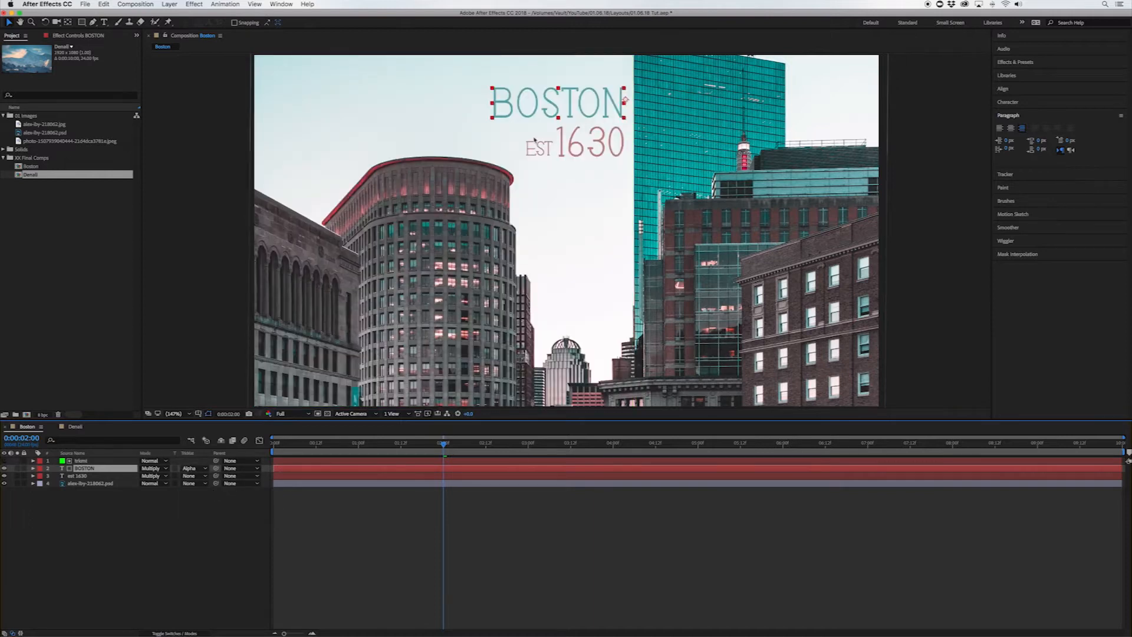
pyautogui.moveTo(569, 102); pyautogui.dragTo(532, 104)
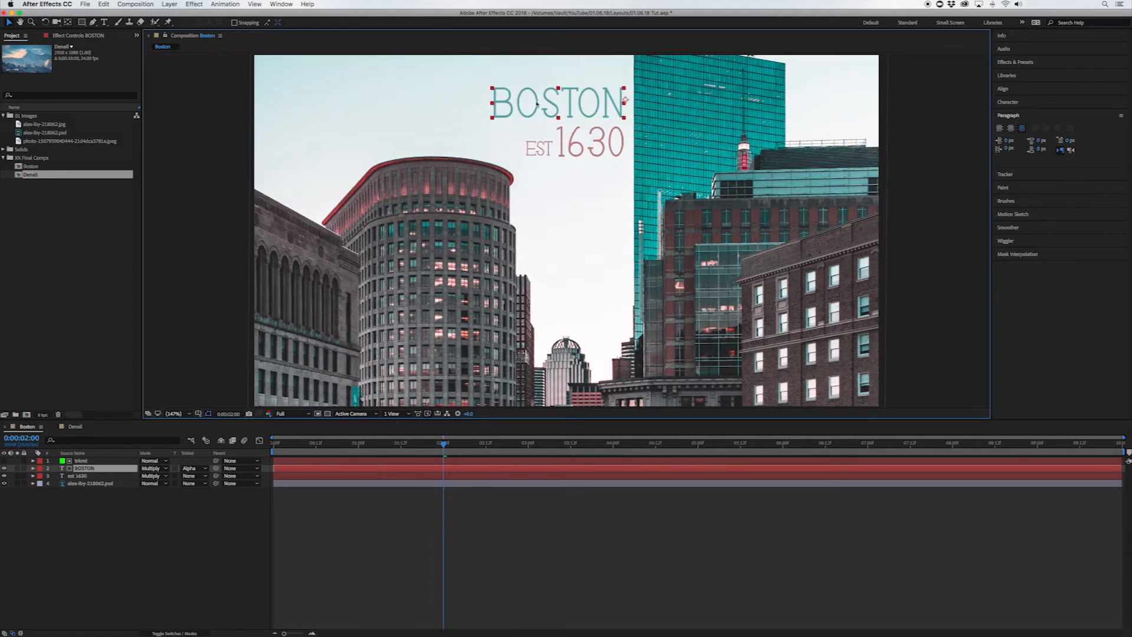
# - Add another trkmt solid above the est 1630 layer, align it to the tower's edge and make it that text's alpha matte
pyautogui.click(595, 136)
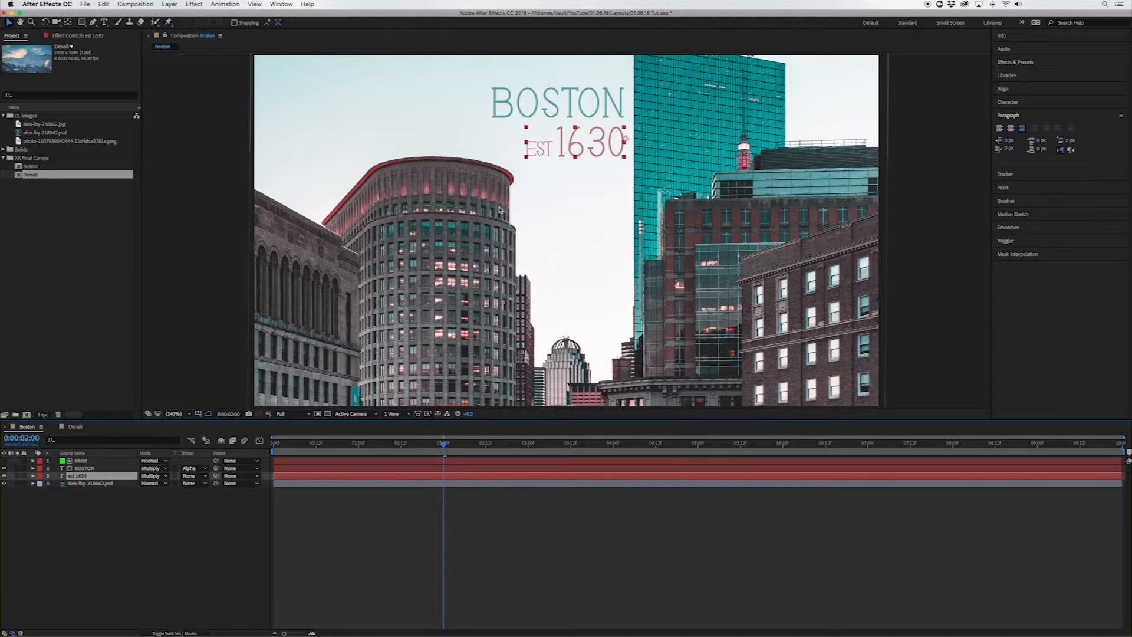
pyautogui.press('super+y')
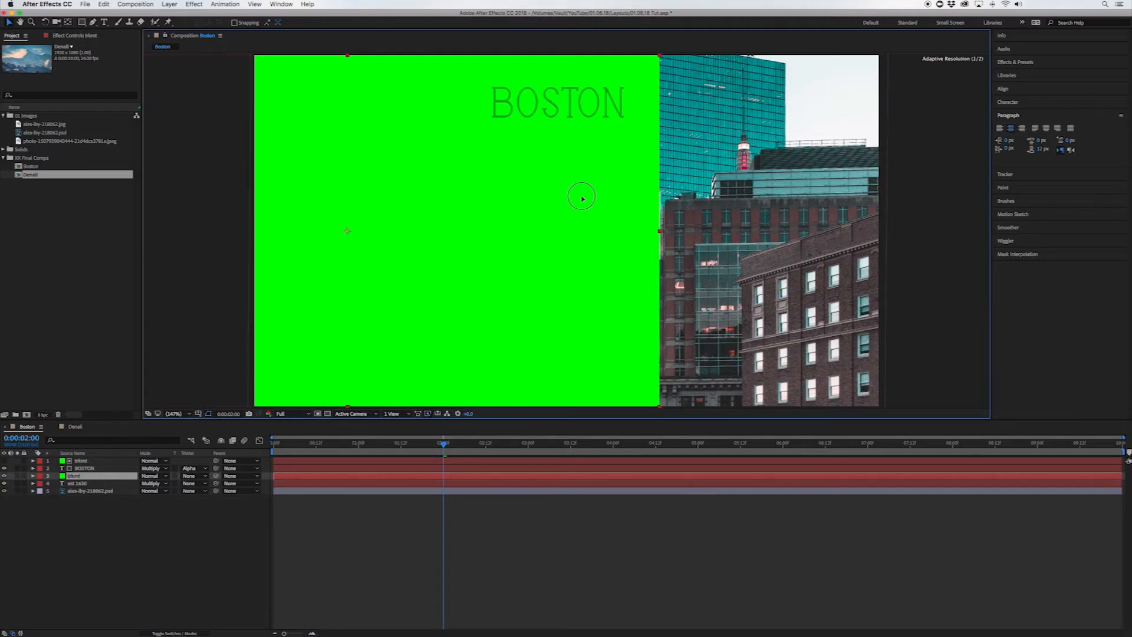
pyautogui.moveTo(583, 197); pyautogui.dragTo(558, 194)
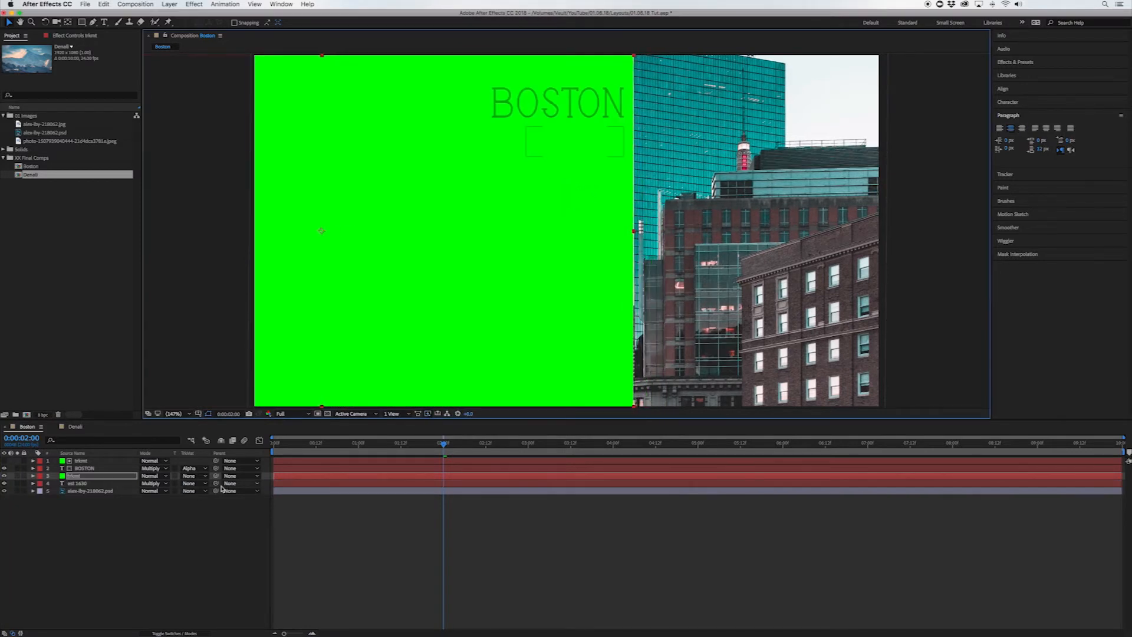
pyautogui.click(190, 483)
pyautogui.click(201, 506)
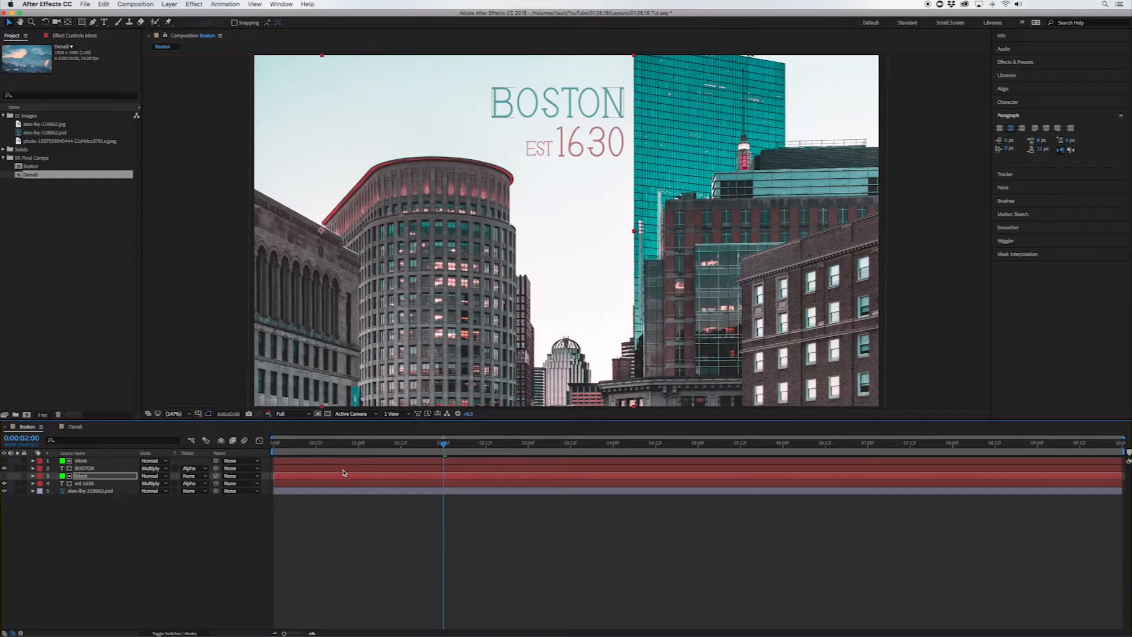
# - Set Position keyframes for the BOSTON and est 1630 text layers at 2 seconds
pyautogui.click(343, 469)
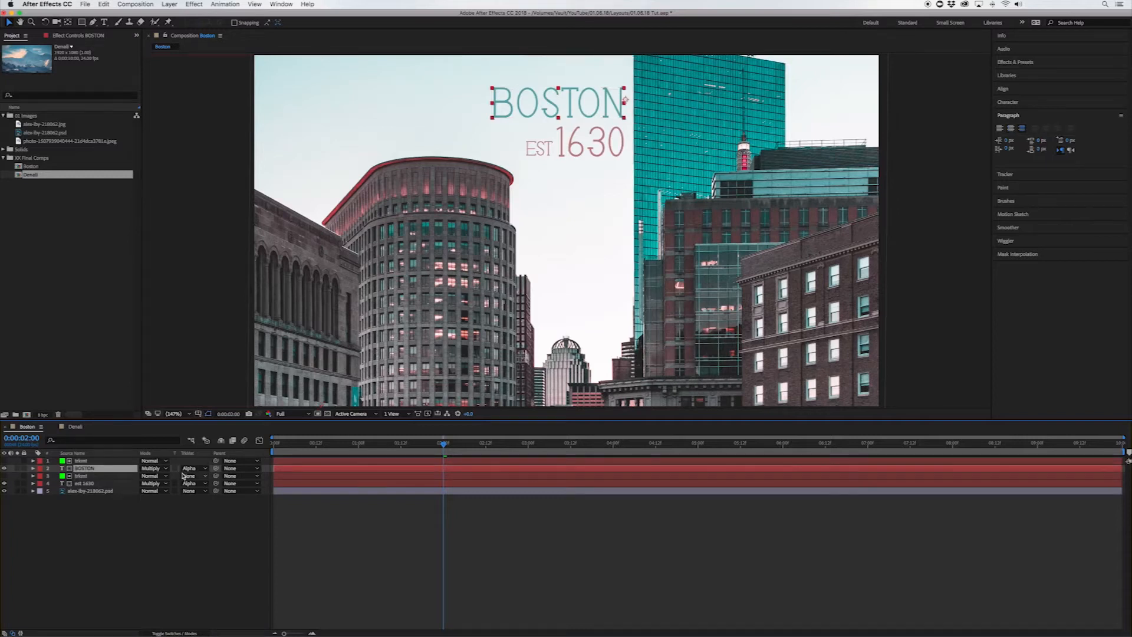
pyautogui.keyDown('super'); pyautogui.click(92, 486); pyautogui.keyUp('super')
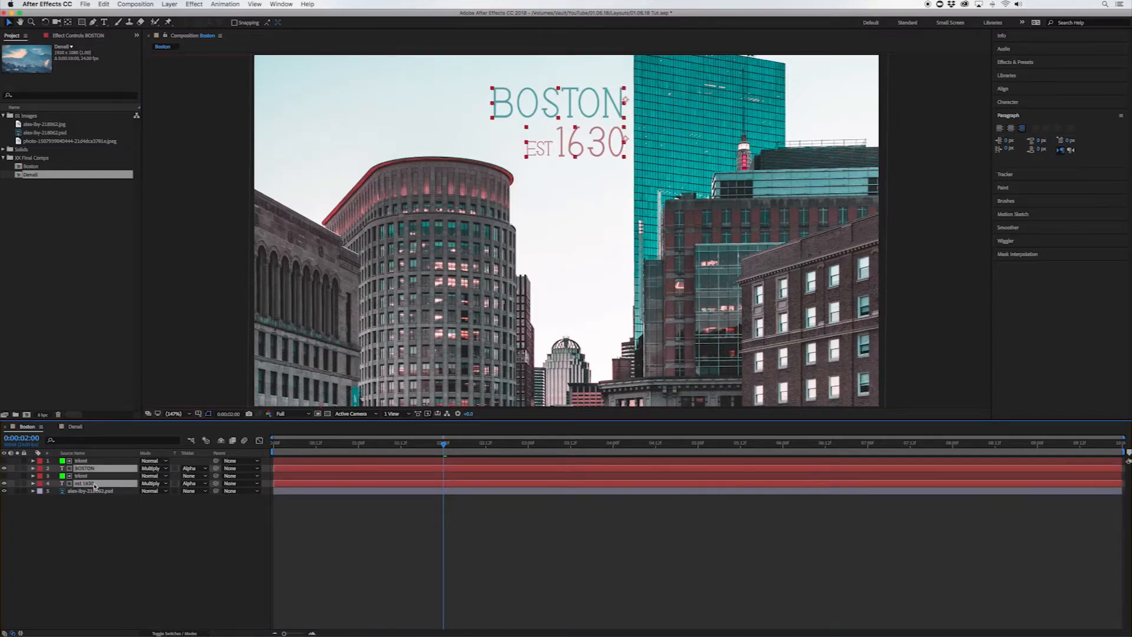
pyautogui.press('p')
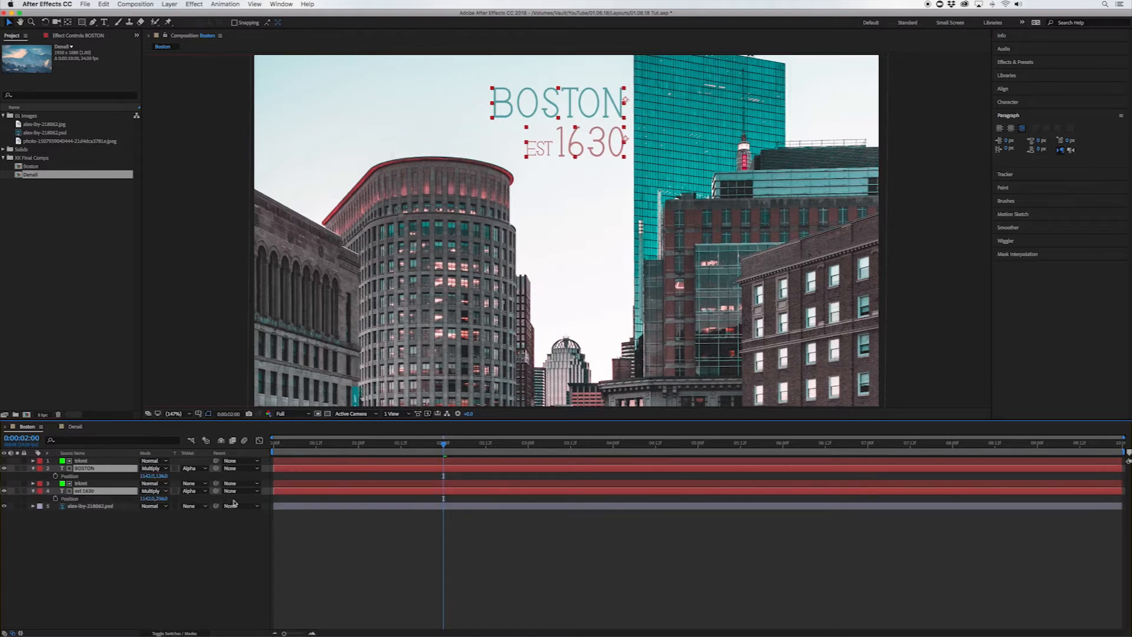
pyautogui.press('space')
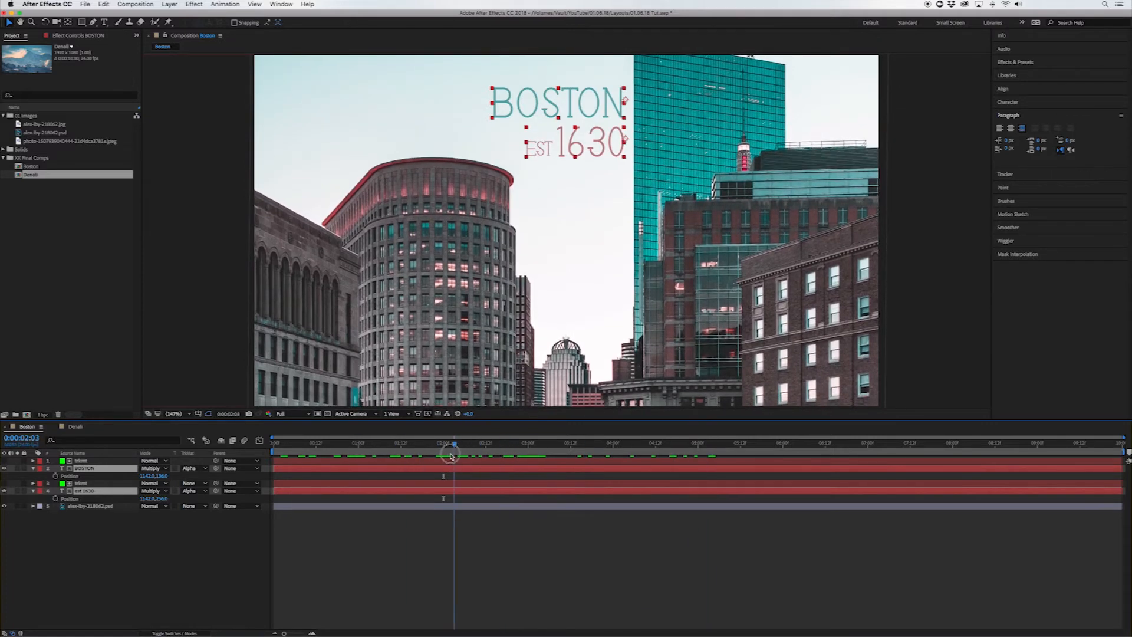
pyautogui.click(442, 454)
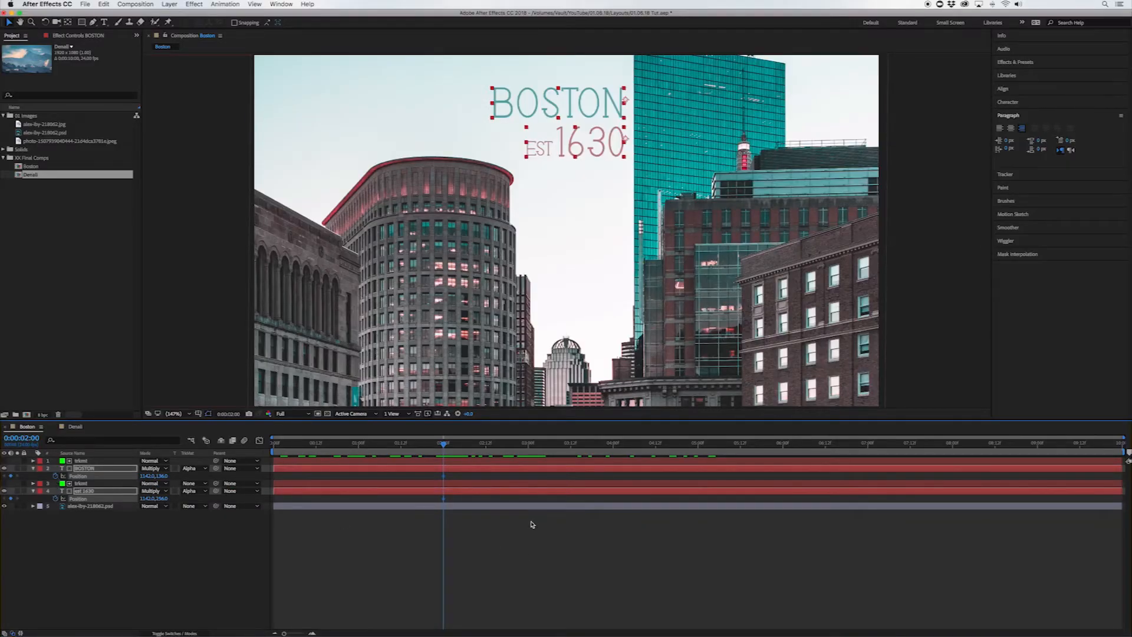
# - At 1 second, move both text layers horizontally behind the teal tower to X 1652, and preview the slide-out from the start
pyautogui.moveTo(444, 447); pyautogui.dragTo(359, 447)
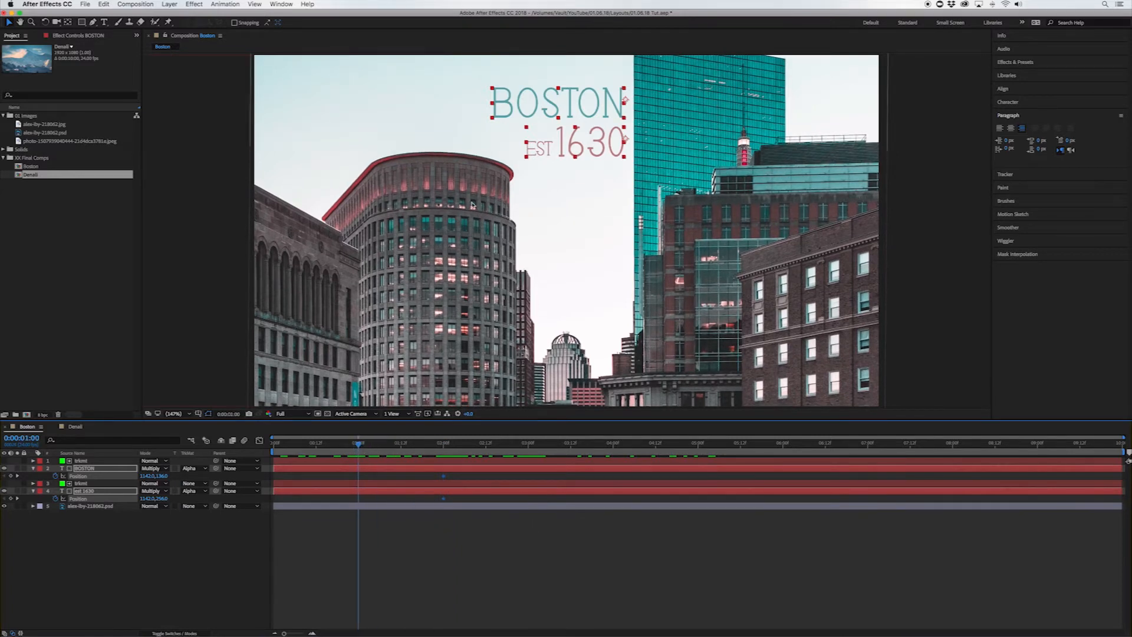
pyautogui.moveTo(546, 109); pyautogui.dragTo(694, 108)
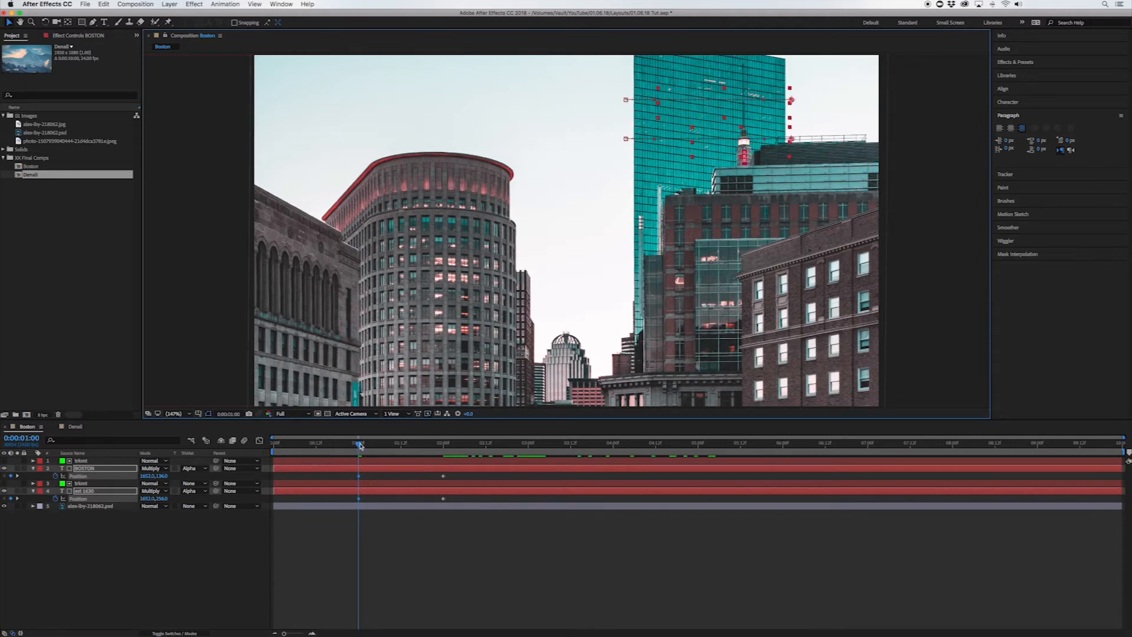
pyautogui.moveTo(361, 445); pyautogui.dragTo(212, 448)
pyautogui.press('space')
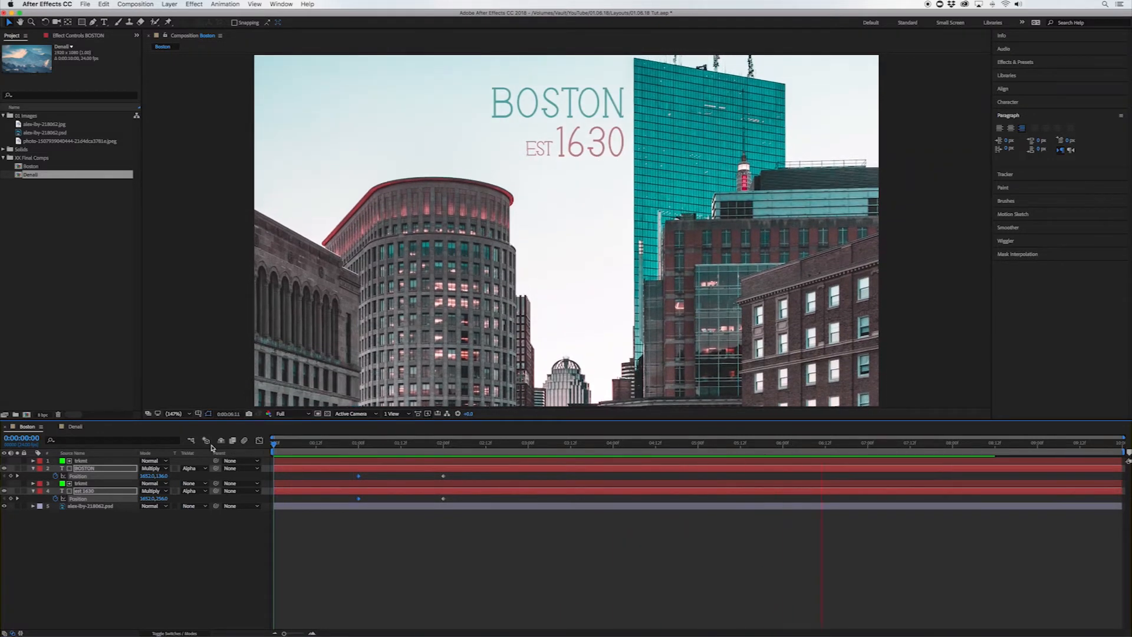
pyautogui.press('space')
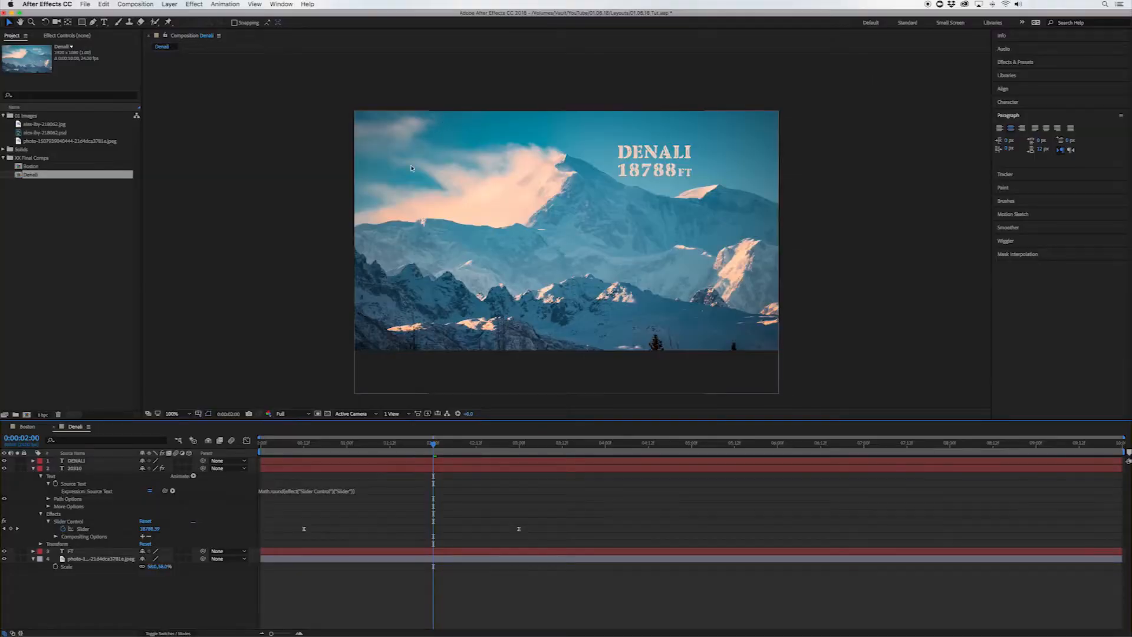
# - In the Denali composition, create a shape layer above the DENALI text and add a Path to its contents
pyautogui.hotkey('shift', '/')
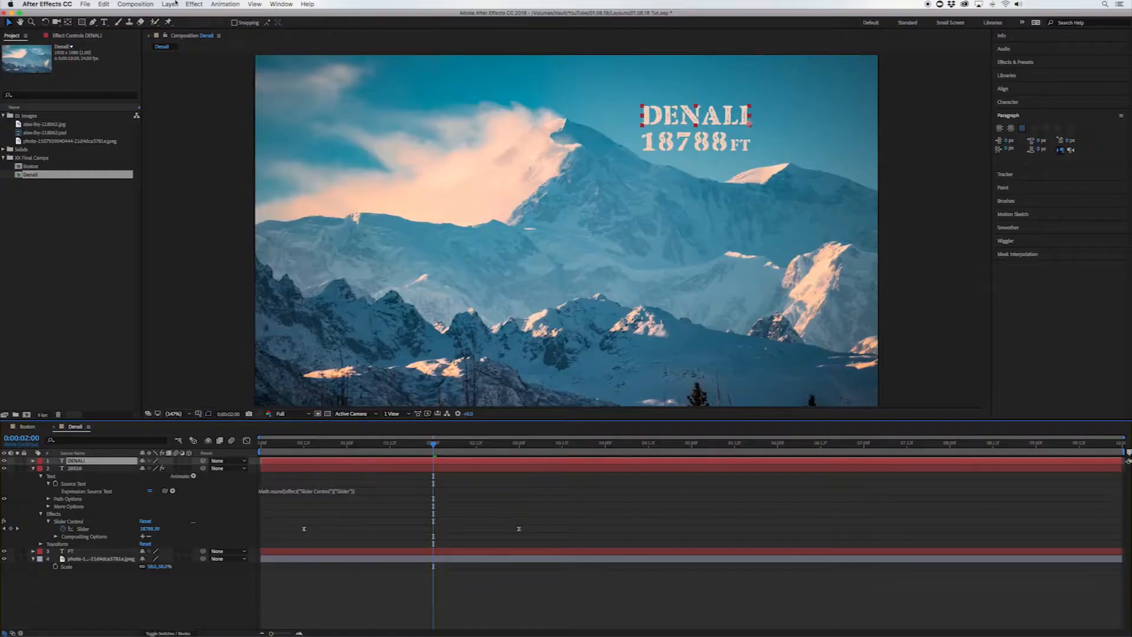
pyautogui.click(169, 4)
pyautogui.moveTo(177, 14)
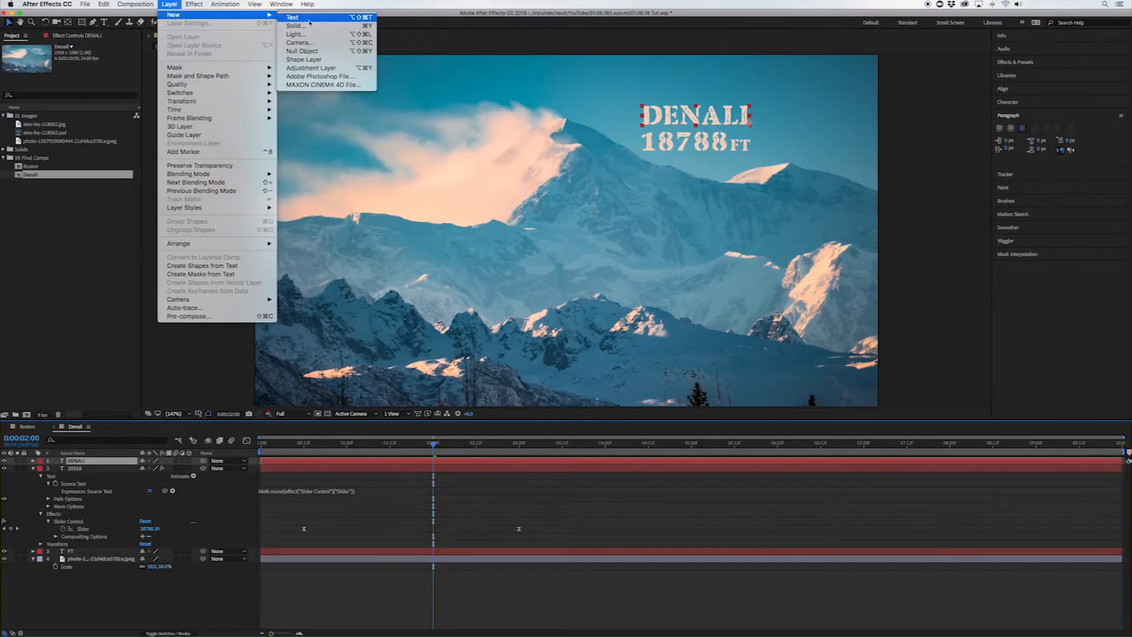
pyautogui.click(313, 60)
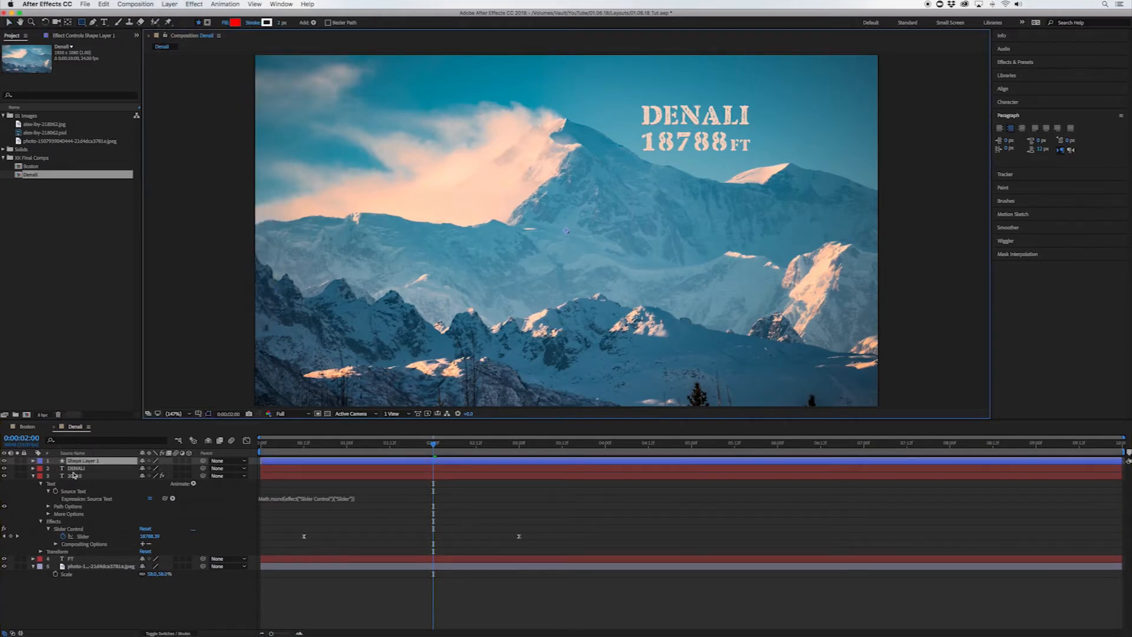
pyautogui.click(33, 460)
pyautogui.click(187, 468)
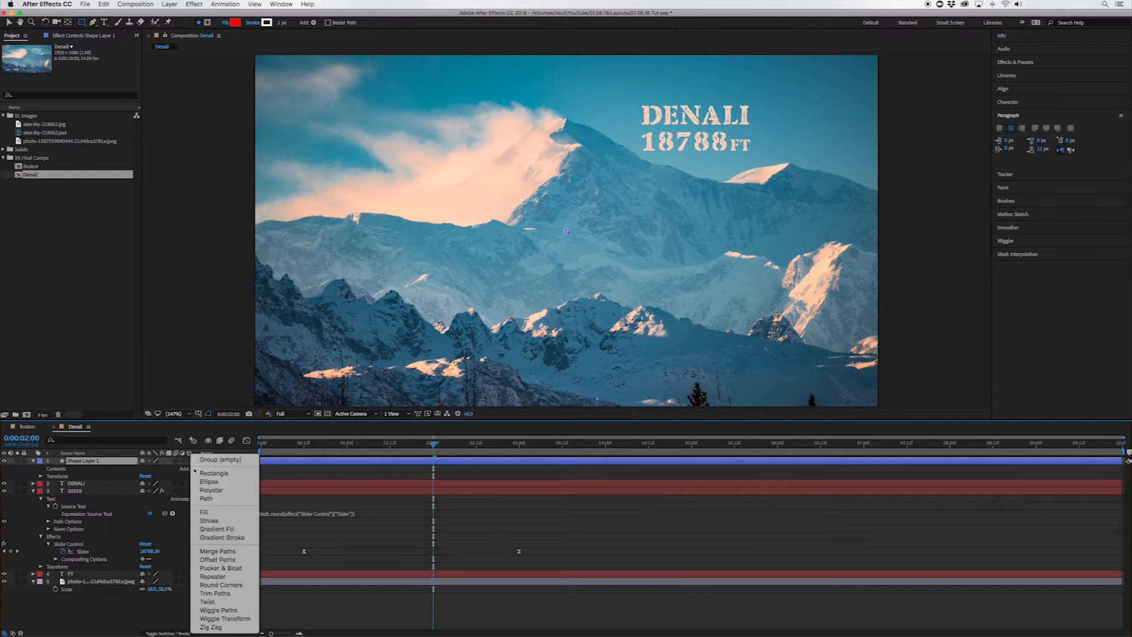
pyautogui.click(207, 498)
# - Trace a closed Pen path along the mountain ridge and around the DENALI text and elevation, and add a Fill to it
pyautogui.press('g')
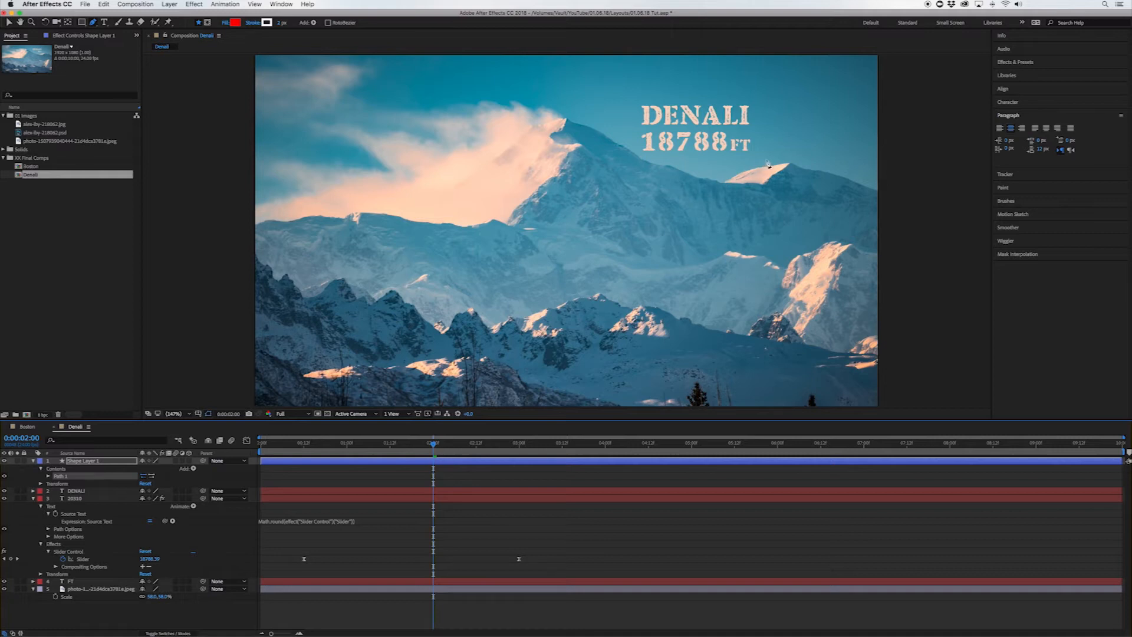
pyautogui.scroll(1, 714, 113)
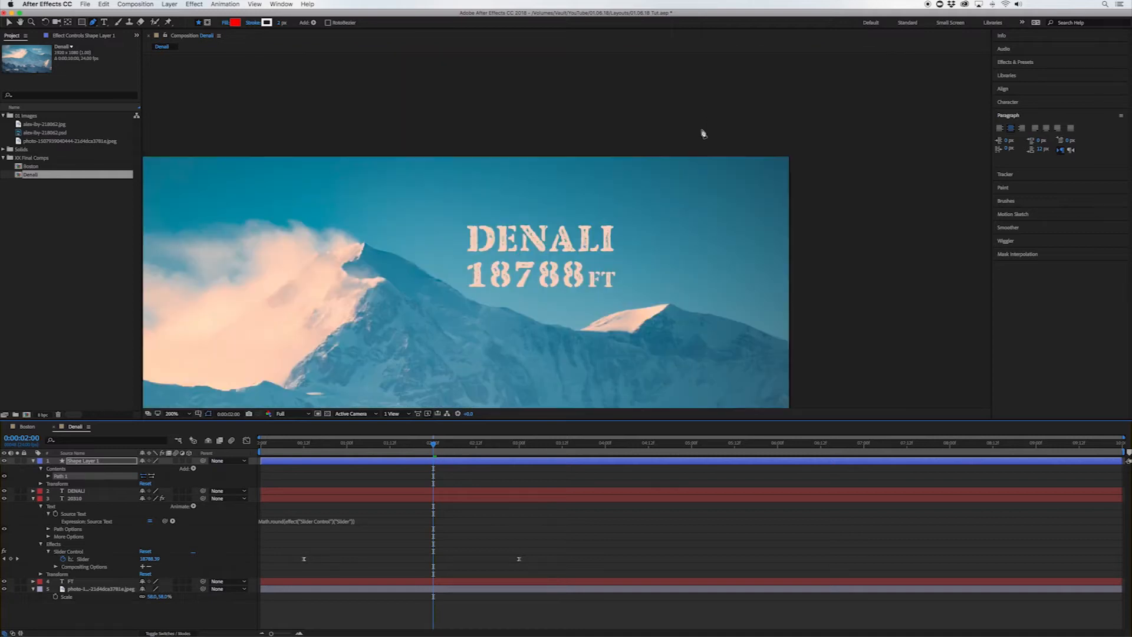
pyautogui.scroll(1, 523, 299)
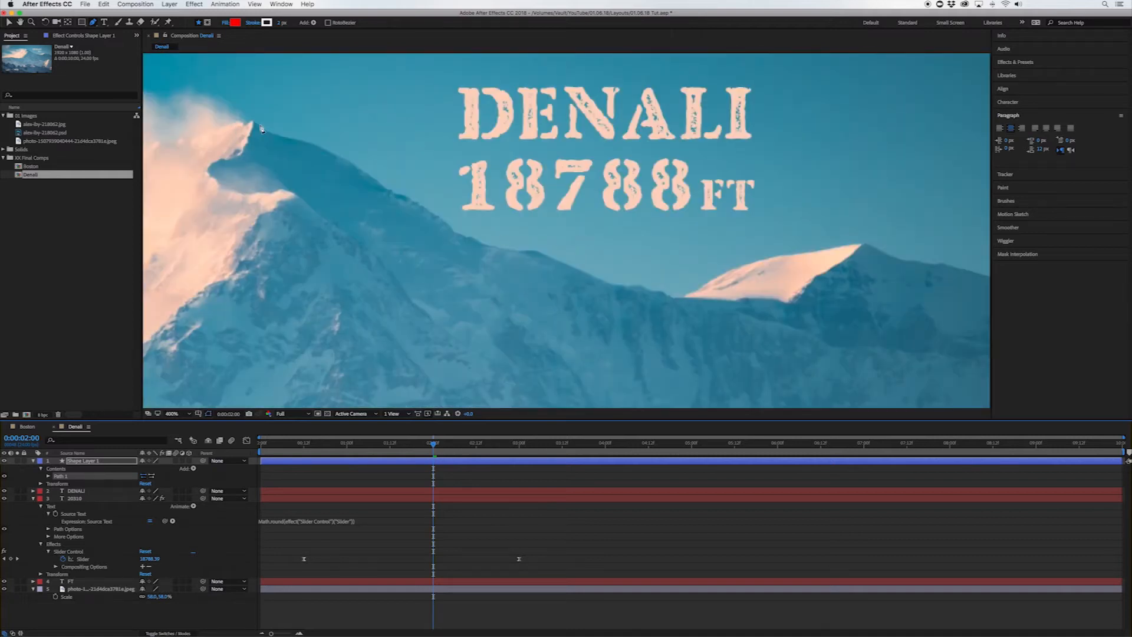
pyautogui.click(253, 124)
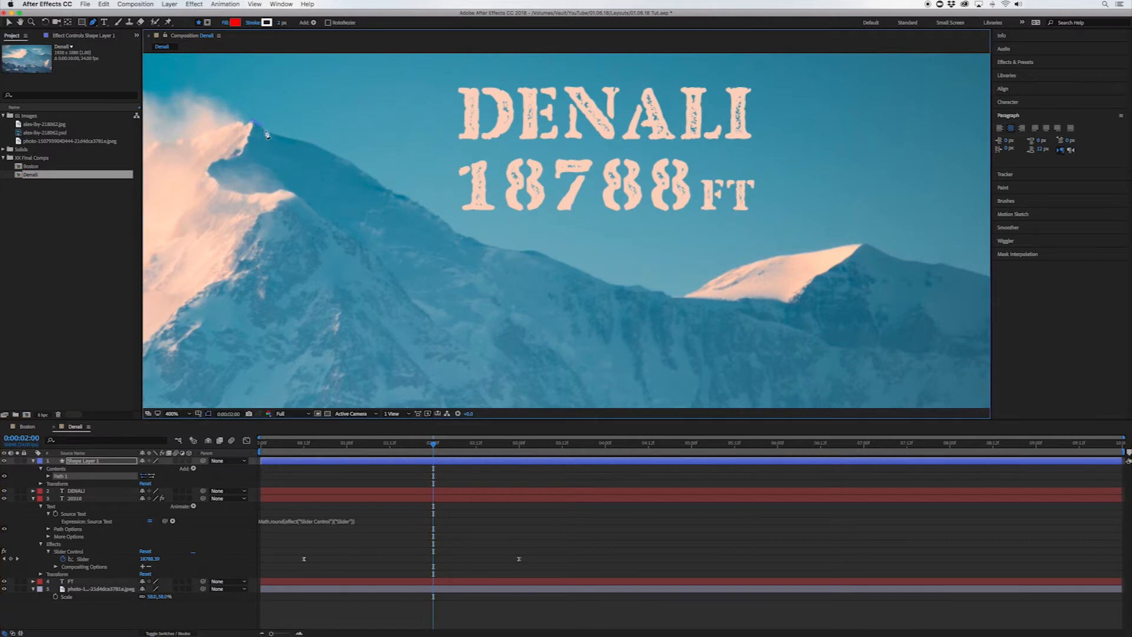
pyautogui.click(269, 134)
pyautogui.click(293, 139)
pyautogui.click(294, 139)
pyautogui.click(363, 172)
pyautogui.click(372, 176)
pyautogui.click(420, 202)
pyautogui.click(626, 286)
pyautogui.click(639, 286)
pyautogui.click(651, 292)
pyautogui.click(662, 292)
pyautogui.click(673, 296)
pyautogui.click(690, 294)
pyautogui.click(700, 289)
pyautogui.click(705, 282)
pyautogui.click(720, 278)
pyautogui.click(735, 273)
pyautogui.click(746, 268)
pyautogui.click(766, 261)
pyautogui.click(784, 256)
pyautogui.hotkey('alt', '/')
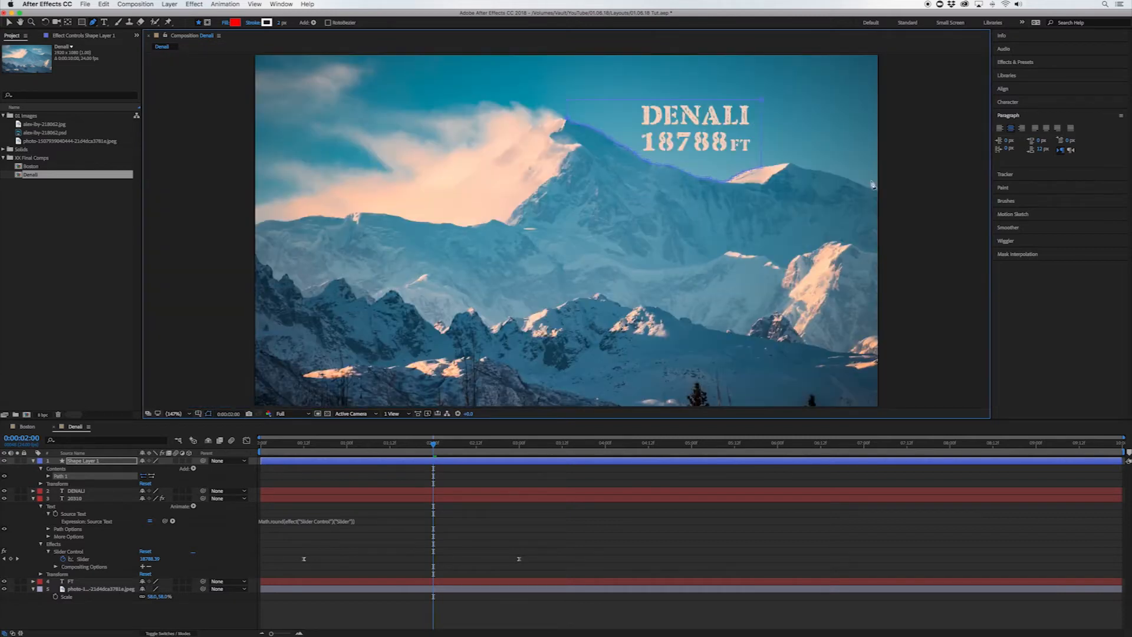
pyautogui.click(193, 469)
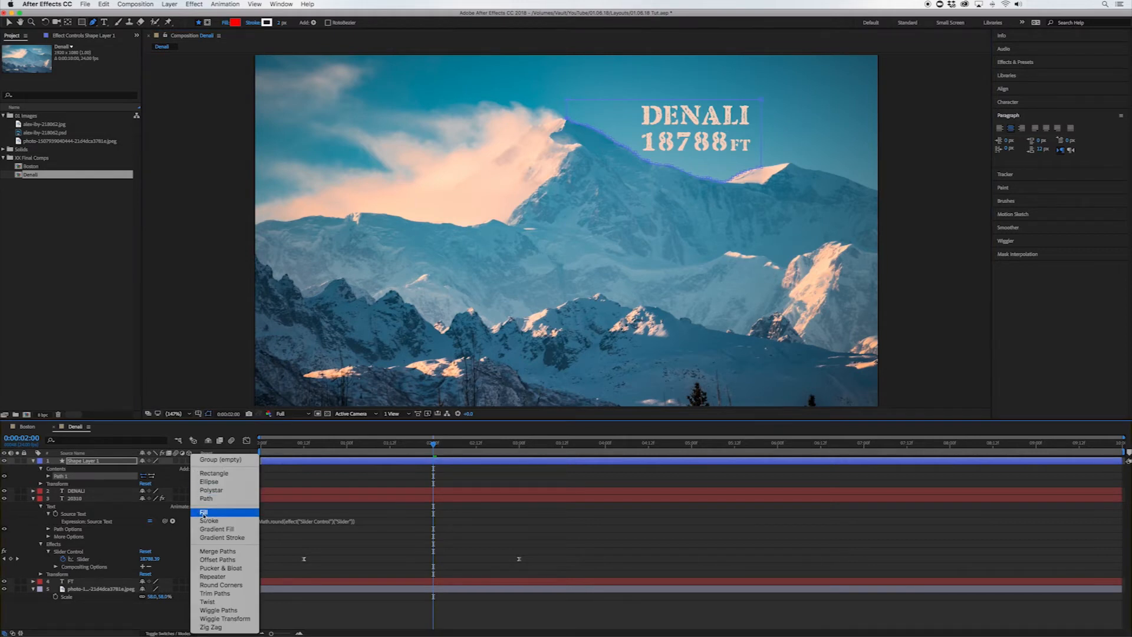
pyautogui.click(203, 513)
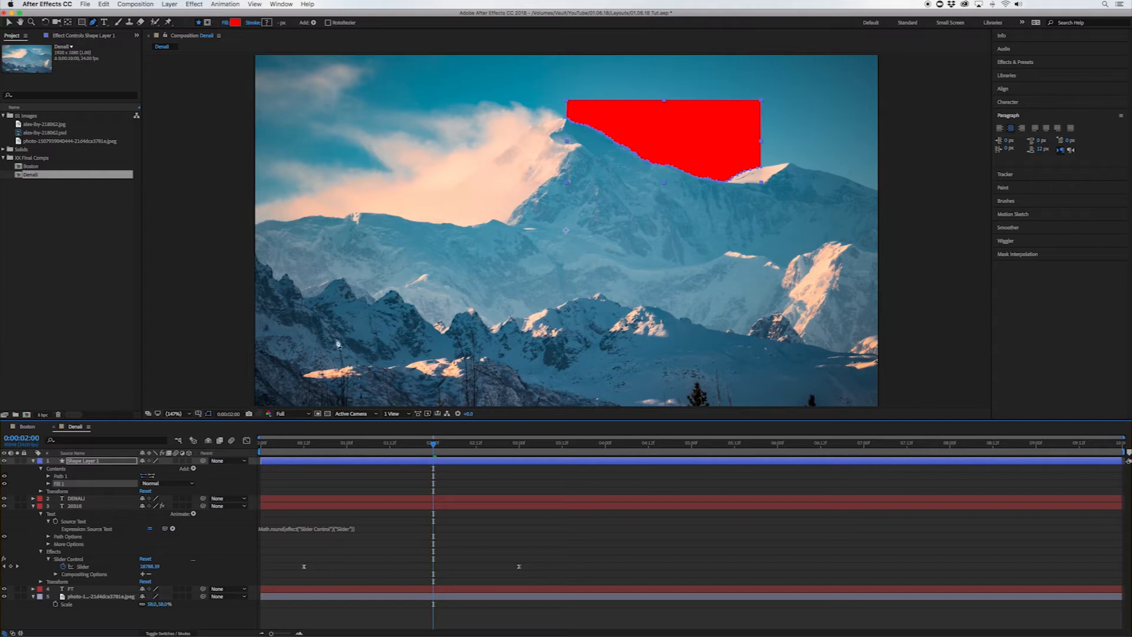
# - Set the DENALI text layer's track matte to Alpha Matte "Shape Layer 1"
pyautogui.click(76, 499)
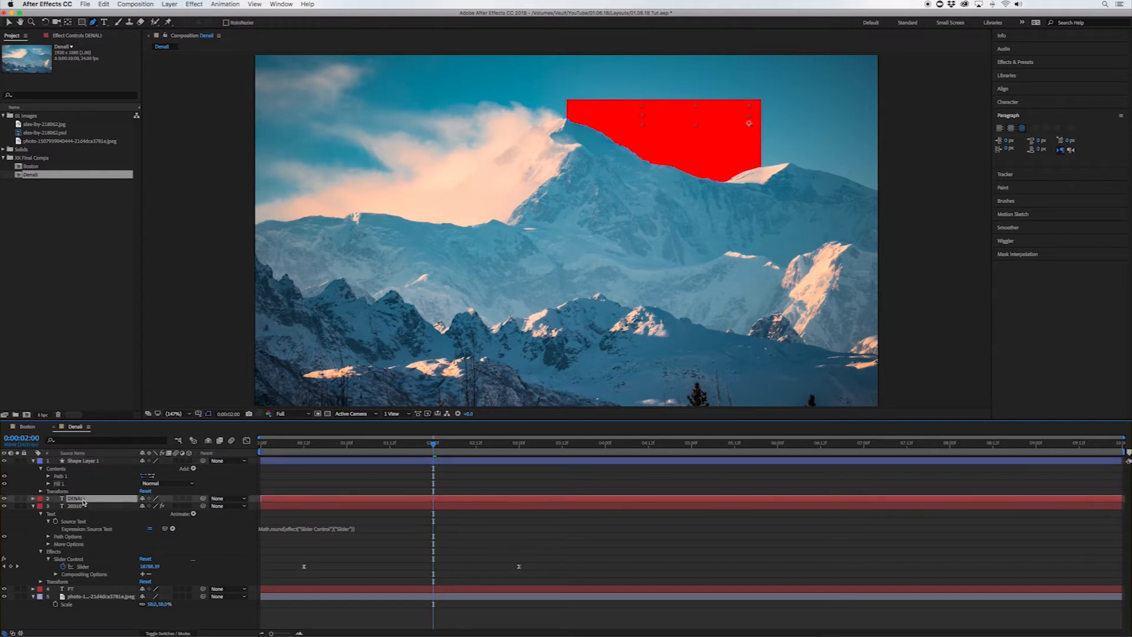
pyautogui.click(80, 505)
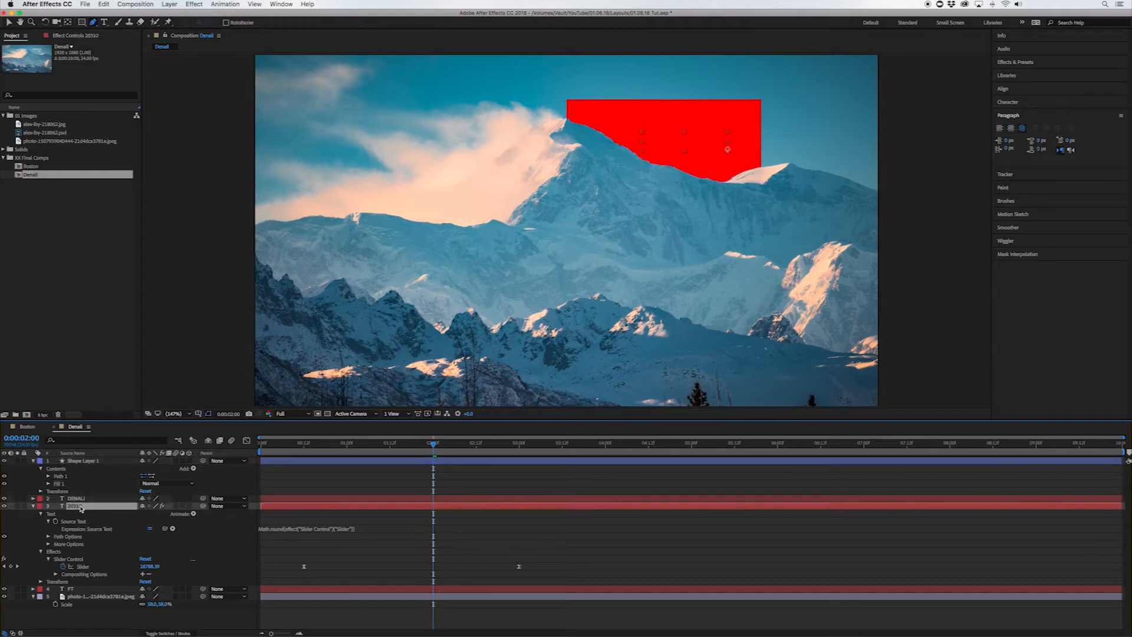
pyautogui.click(77, 589)
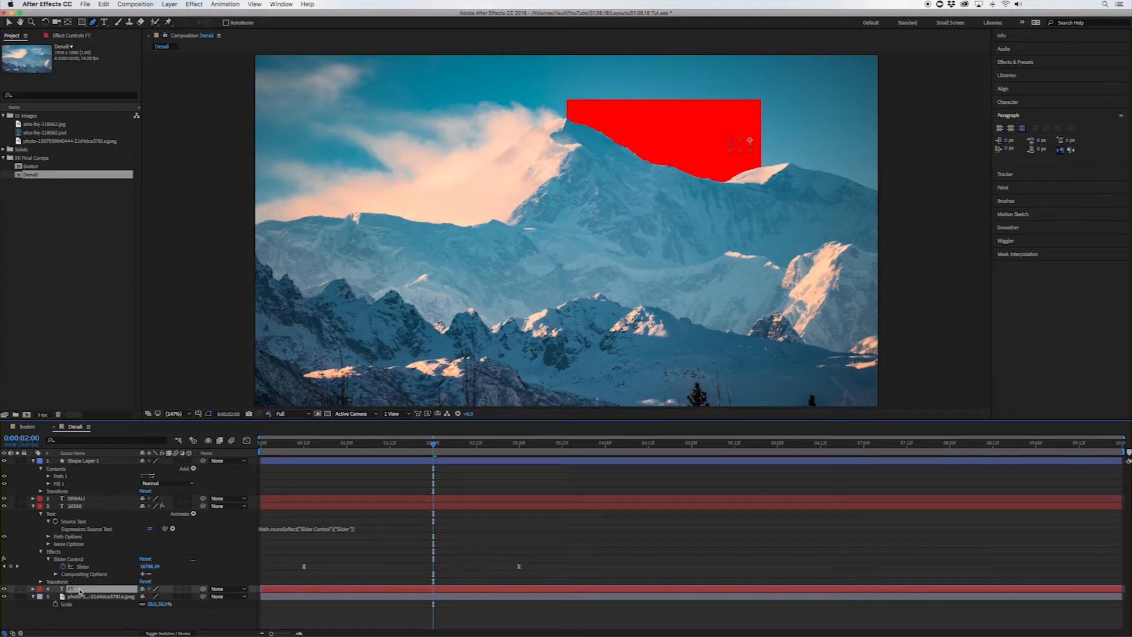
pyautogui.click(100, 460)
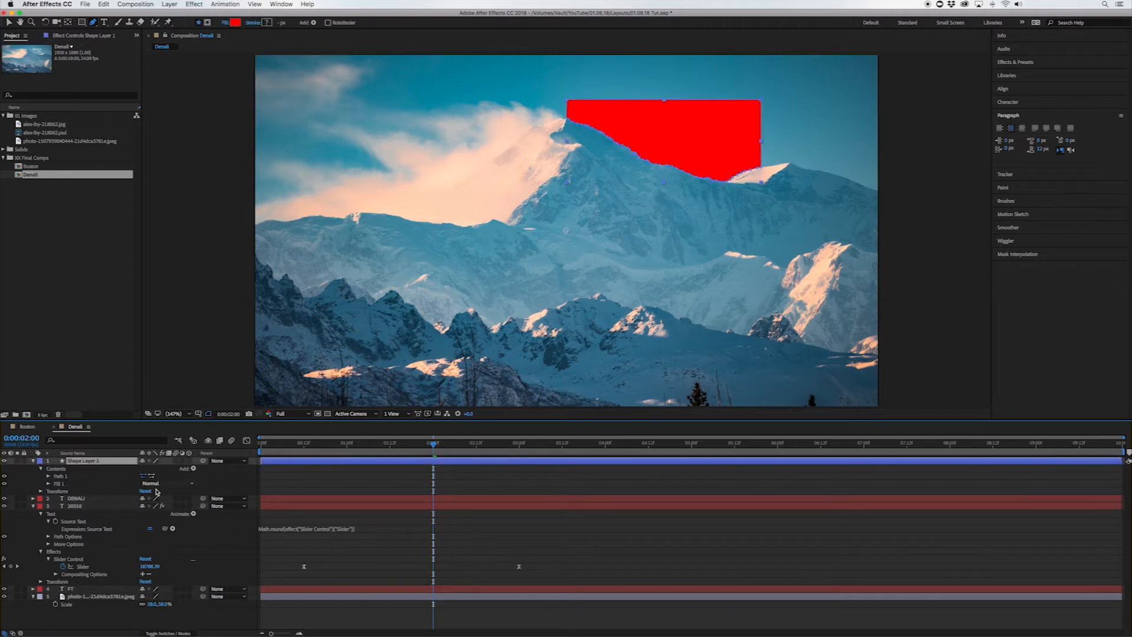
pyautogui.click(167, 633)
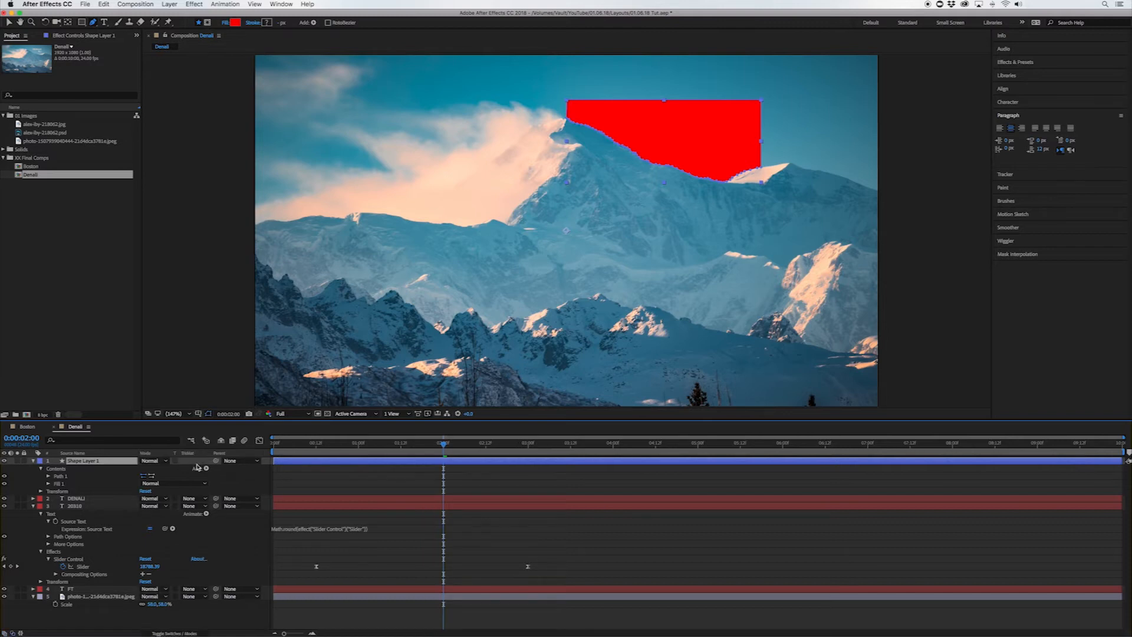
pyautogui.click(189, 506)
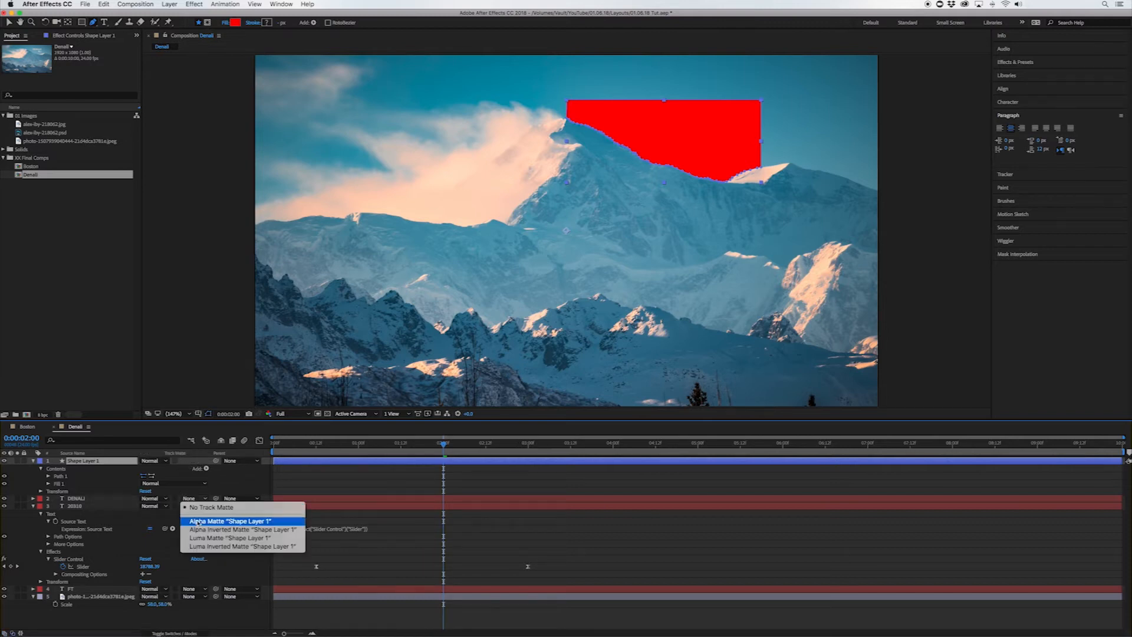
pyautogui.click(198, 521)
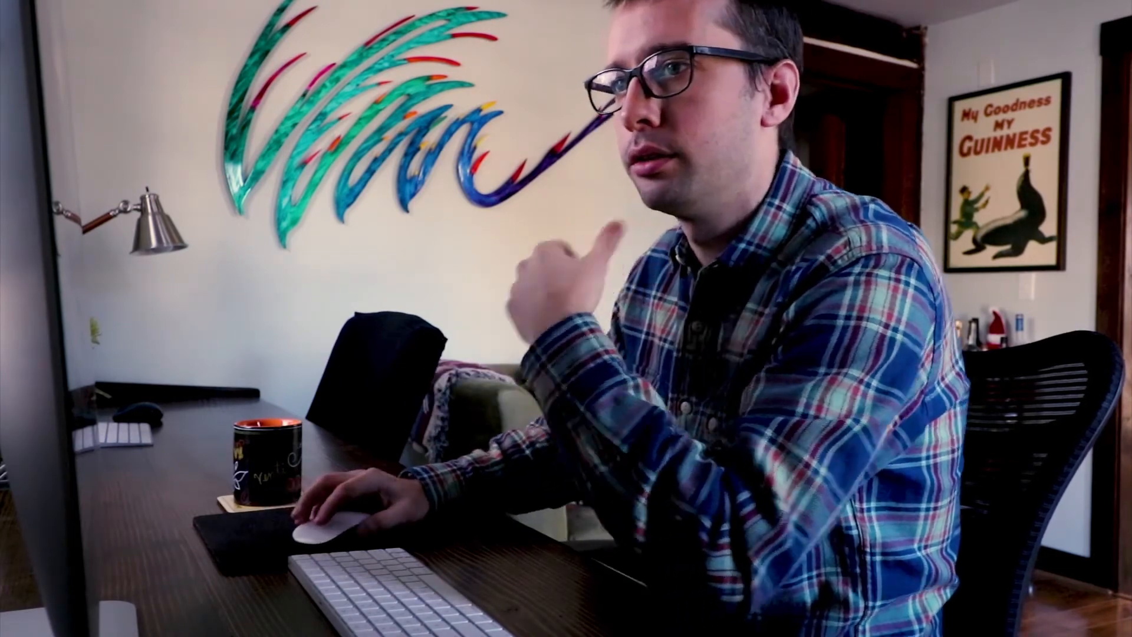
# - Duplicate the ridge shape layer, place the copy directly above the elevation number layer, and set that text's track matte to Alpha Matte
pyautogui.click(101, 461)
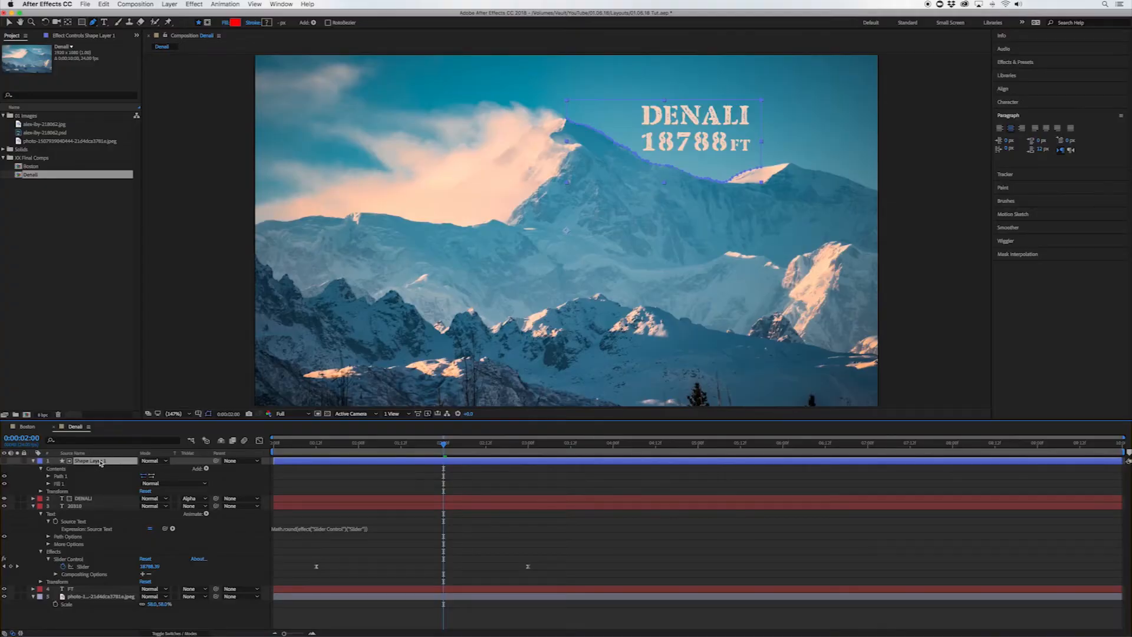
pyautogui.press('super+d')
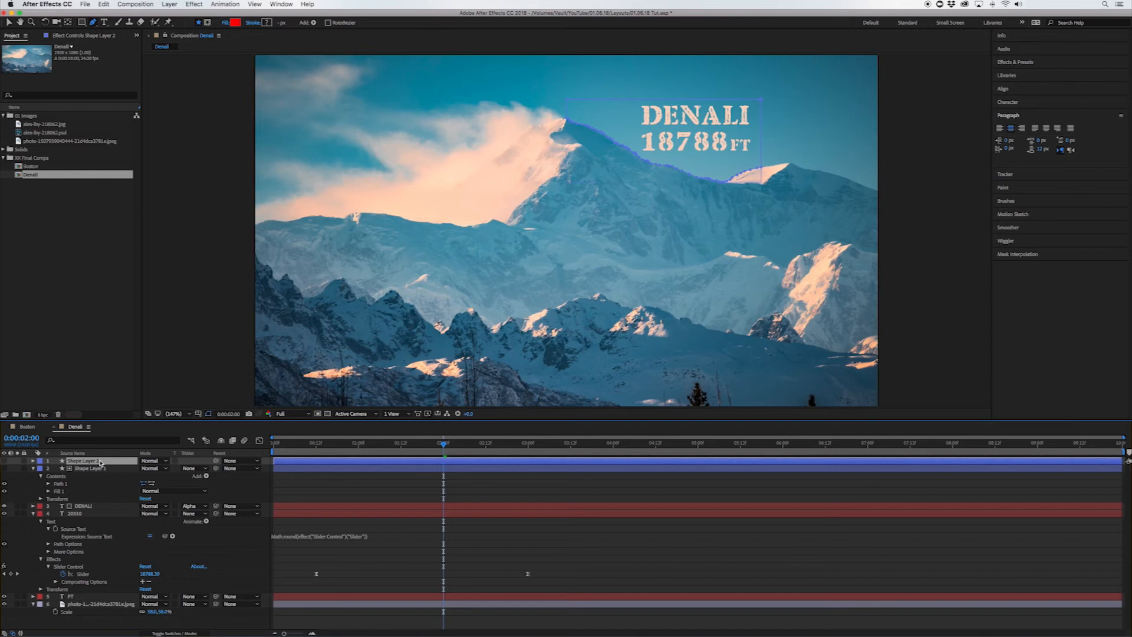
pyautogui.moveTo(100, 461); pyautogui.dragTo(99, 515)
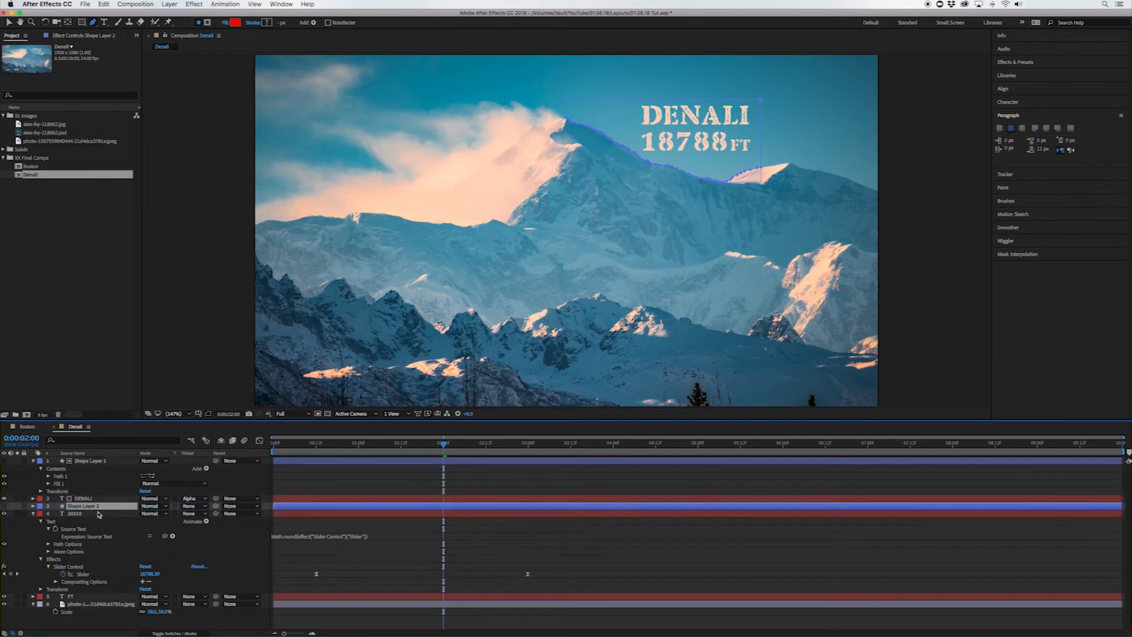
pyautogui.click(196, 515)
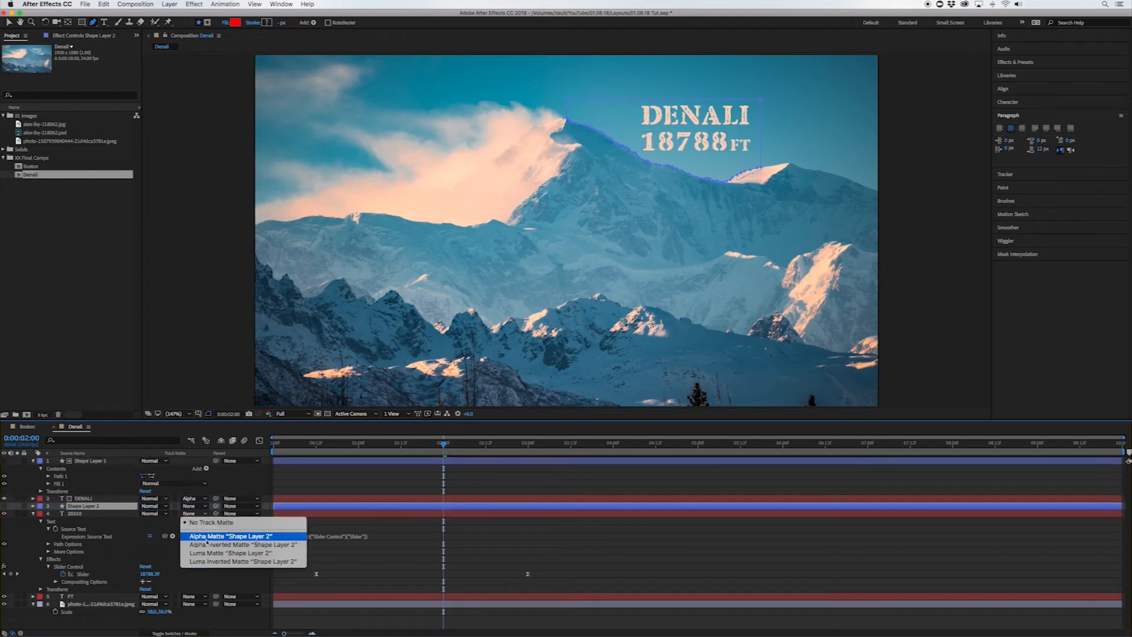
pyautogui.click(197, 536)
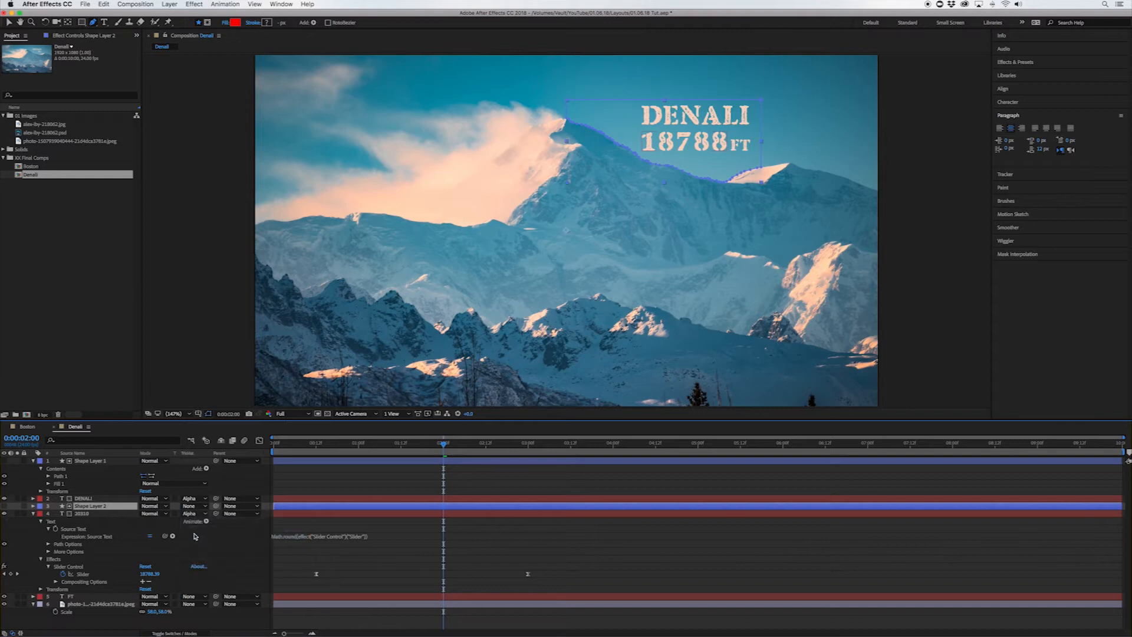
# - Duplicate the ridge shape again, place the copy directly above the FT layer, and set FT's track matte to Alpha Matte
pyautogui.click(90, 462)
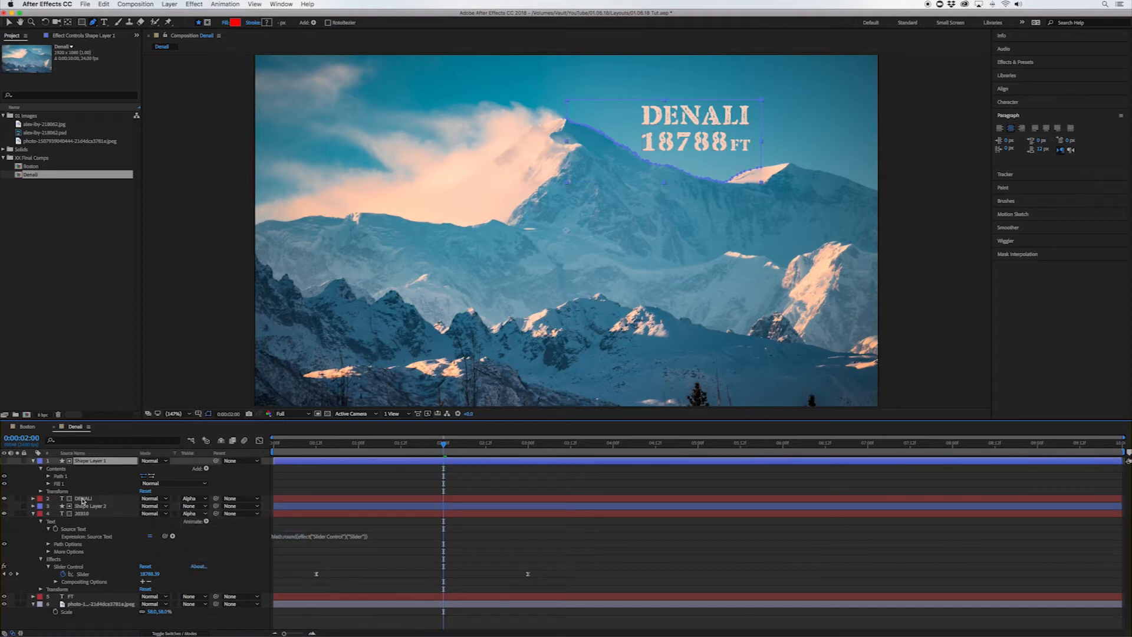
pyautogui.press('super+d')
pyautogui.moveTo(96, 463); pyautogui.dragTo(95, 600)
pyautogui.click(190, 605)
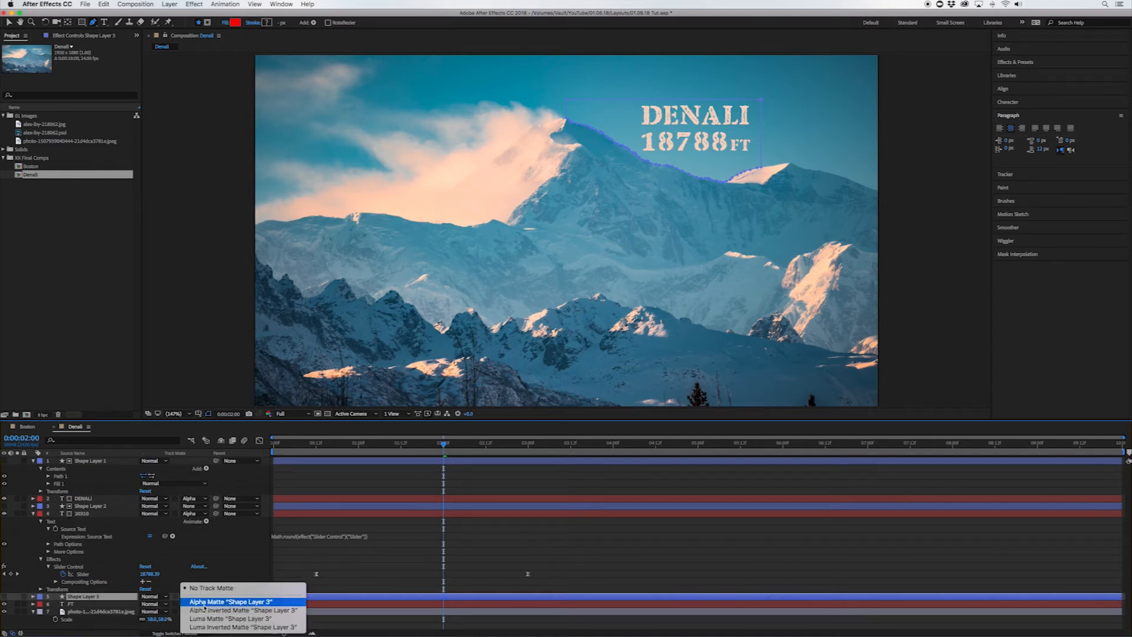
pyautogui.click(200, 596)
# - Try moving the DENALI, elevation and FT text layers down toward the ridge to test the mattes
pyautogui.click(90, 500)
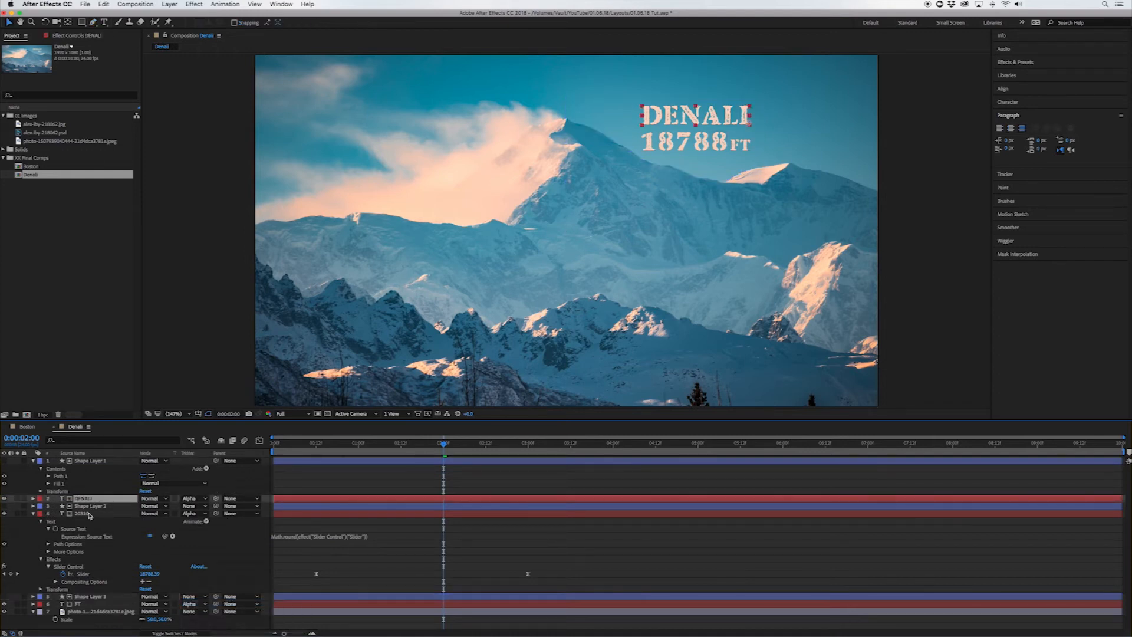
pyautogui.keyDown('super'); pyautogui.click(89, 513); pyautogui.keyUp('super')
pyautogui.keyDown('super'); pyautogui.click(82, 603); pyautogui.keyUp('super')
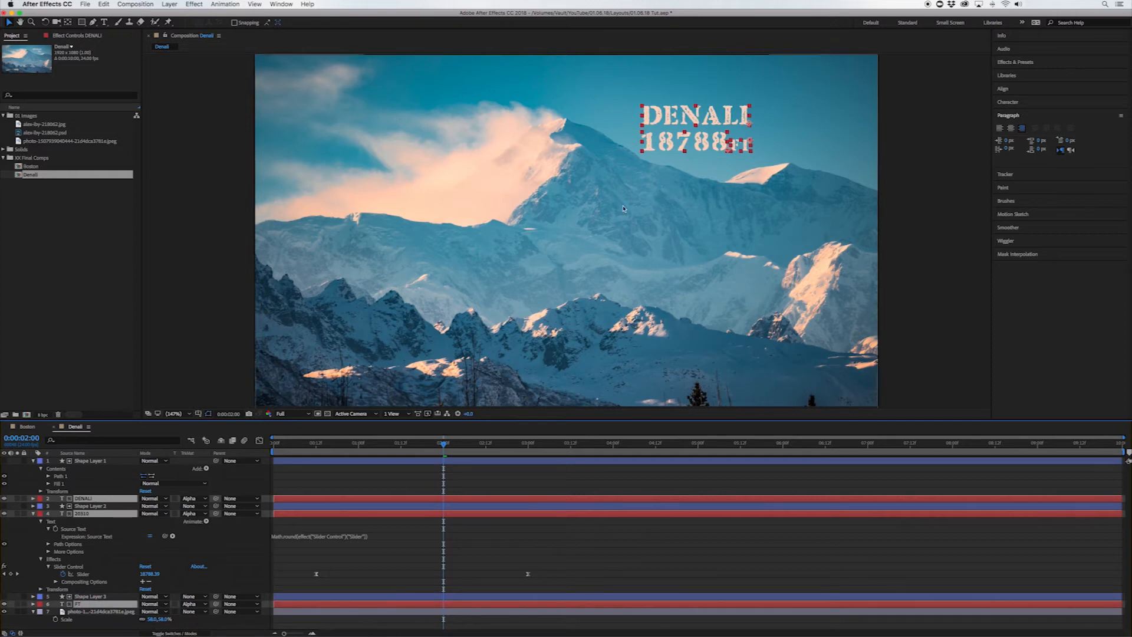
pyautogui.click(691, 137)
pyautogui.moveTo(690, 138)
pyautogui.mouseDown()
pyautogui.moveTo(685, 219)
pyautogui.moveTo(685, 155)
pyautogui.mouseUp()
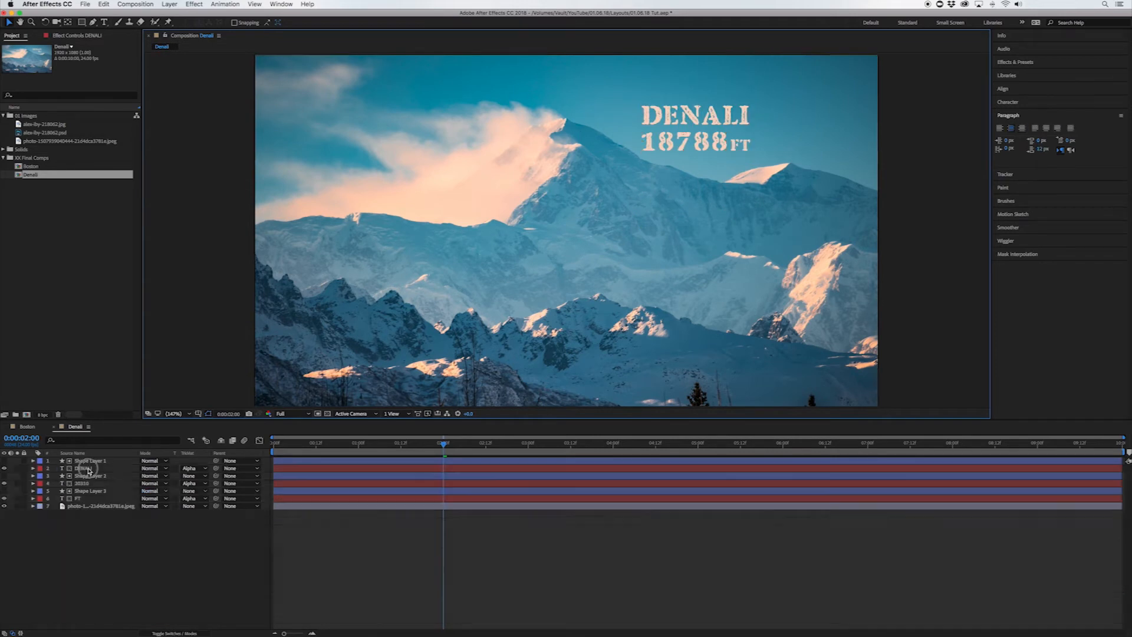
# - Set Position keyframes at 2 seconds on the DENALI, elevation and FT text layers
pyautogui.click(86, 469)
pyautogui.keyDown('super'); pyautogui.click(87, 484); pyautogui.keyUp('super')
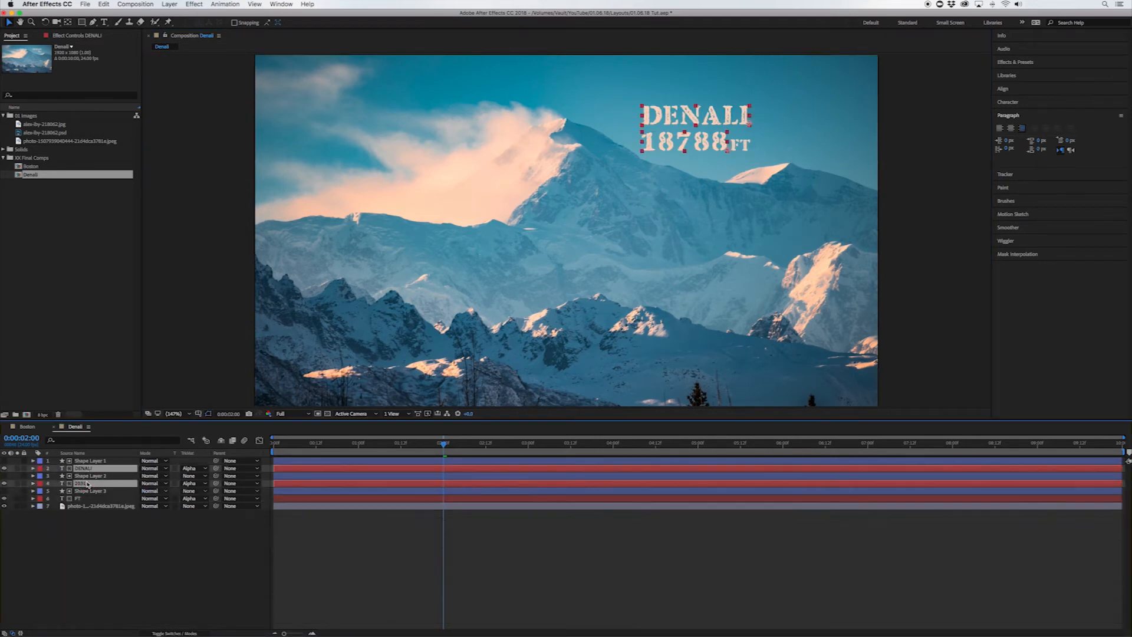
pyautogui.keyDown('super'); pyautogui.click(84, 499); pyautogui.keyUp('super')
pyautogui.press('p')
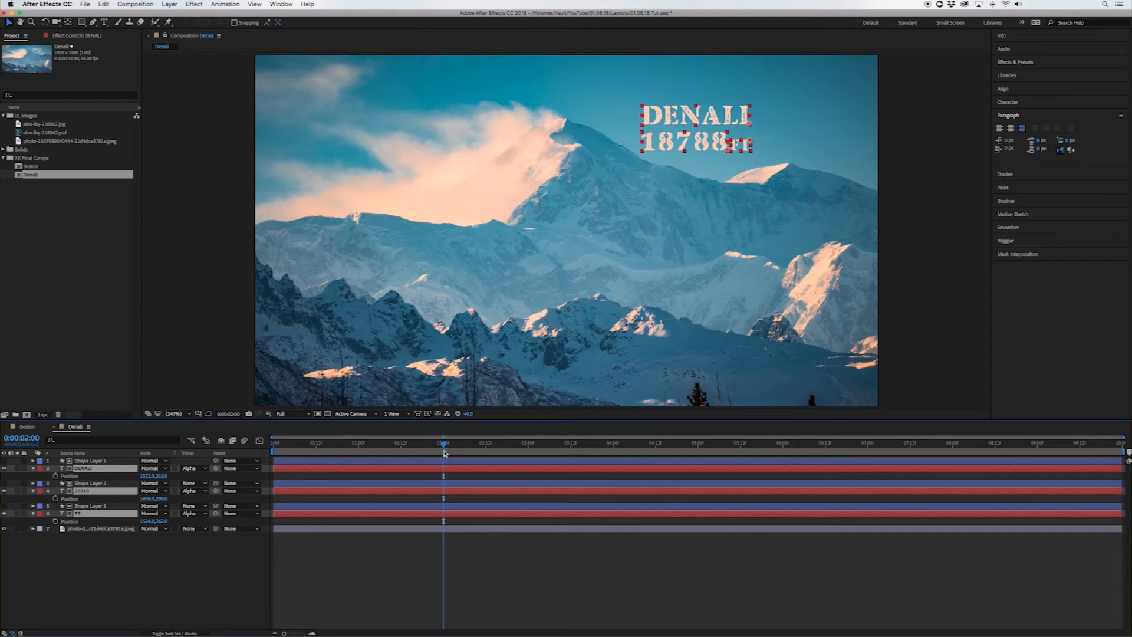
pyautogui.click(56, 476)
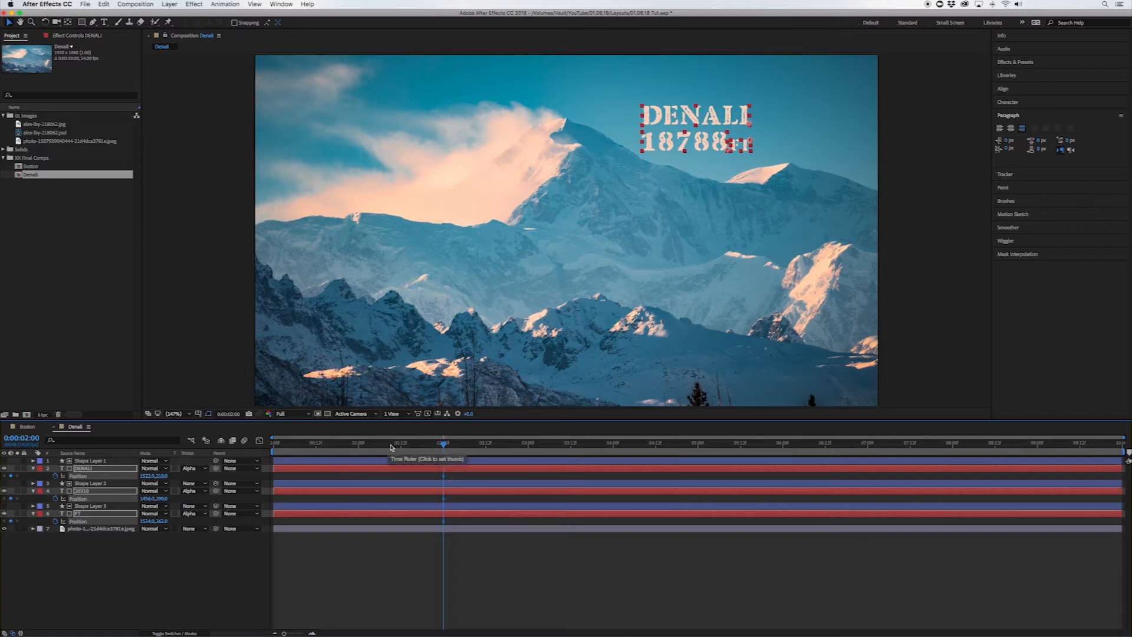
# - At 1 second, move the three text layers straight down about 318 px behind the ridge, and preview the rise
pyautogui.moveTo(392, 445); pyautogui.dragTo(365, 444)
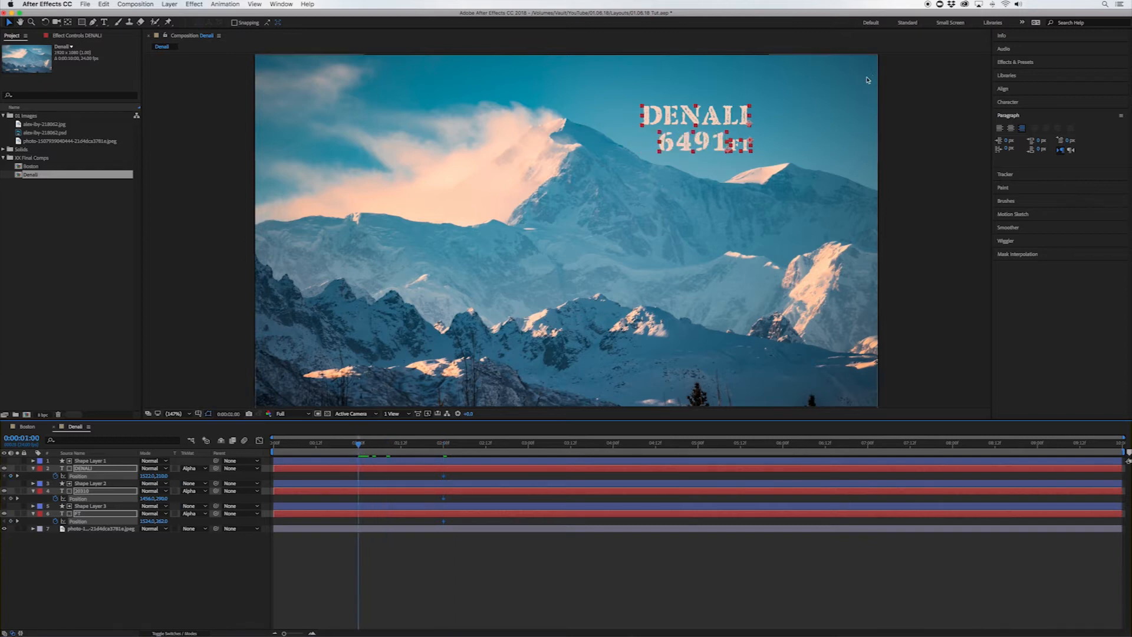
pyautogui.moveTo(718, 147); pyautogui.dragTo(718, 250)
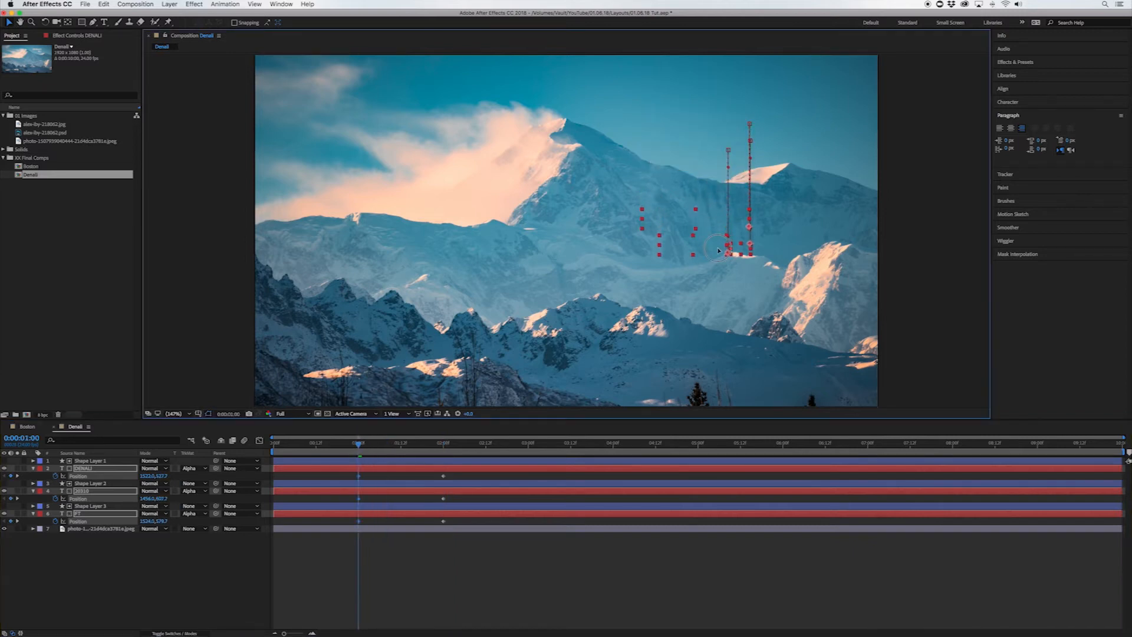
pyautogui.press('space')
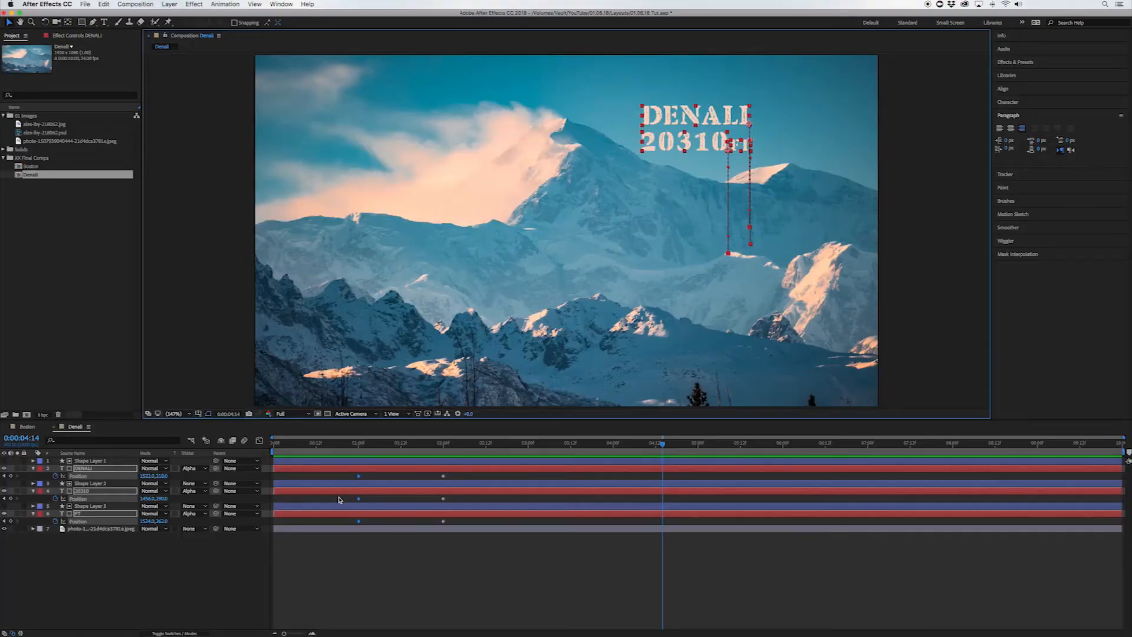
# - Stagger the elevation and FT Position keyframes about 5 and 10 frames after DENALI's, and apply Easy Ease to all Position keyframes
pyautogui.moveTo(342, 496); pyautogui.dragTo(452, 529)
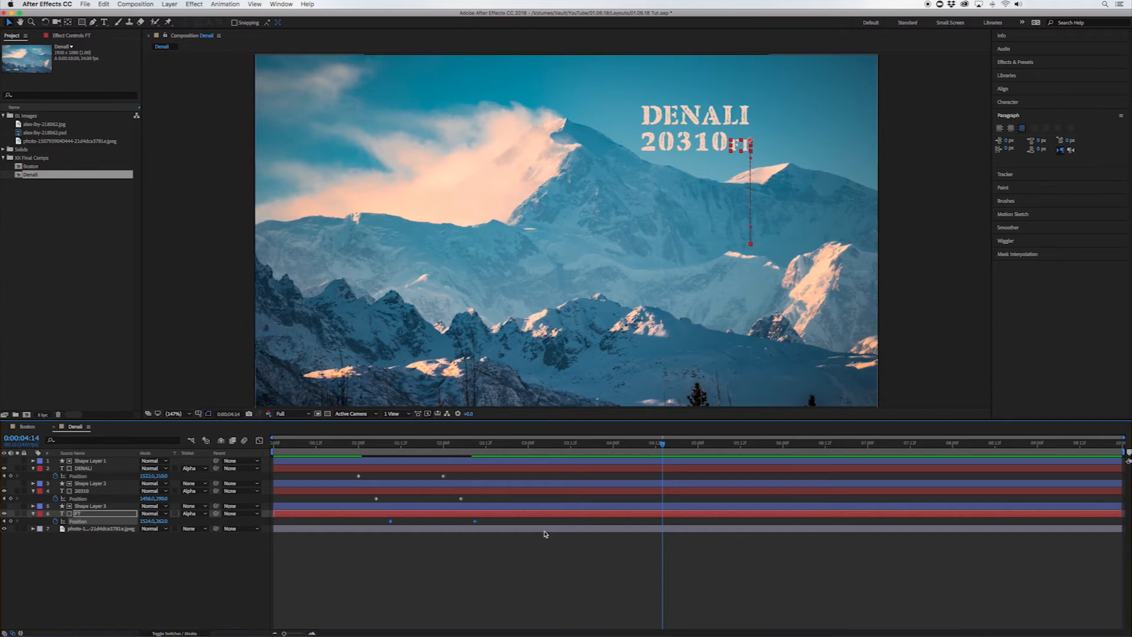
pyautogui.click(352, 453)
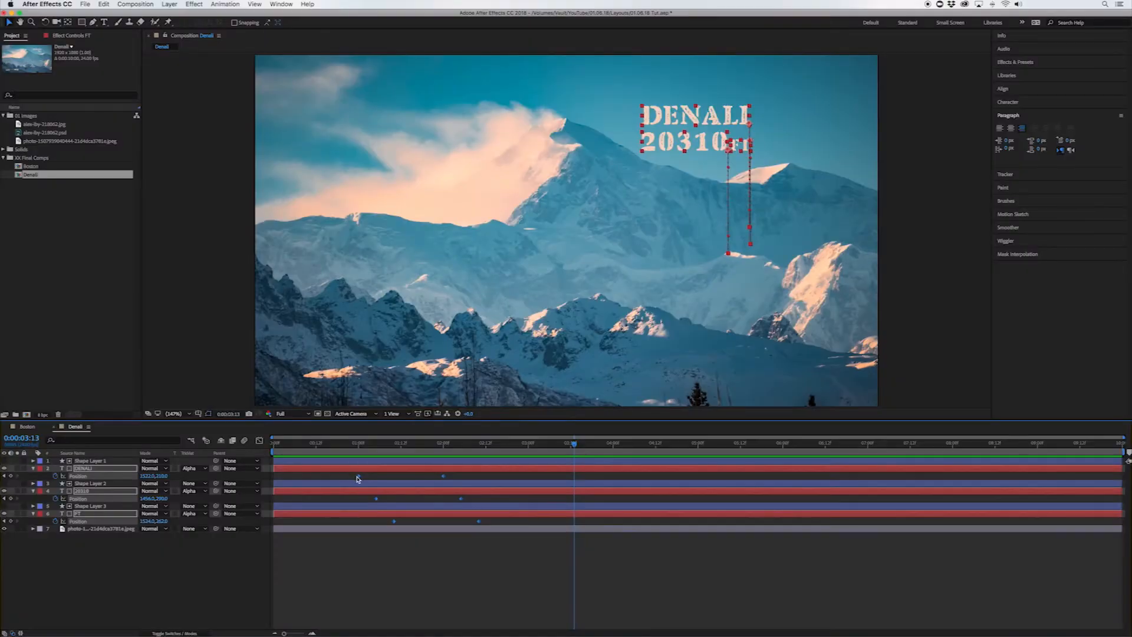
pyautogui.rightClick(359, 476)
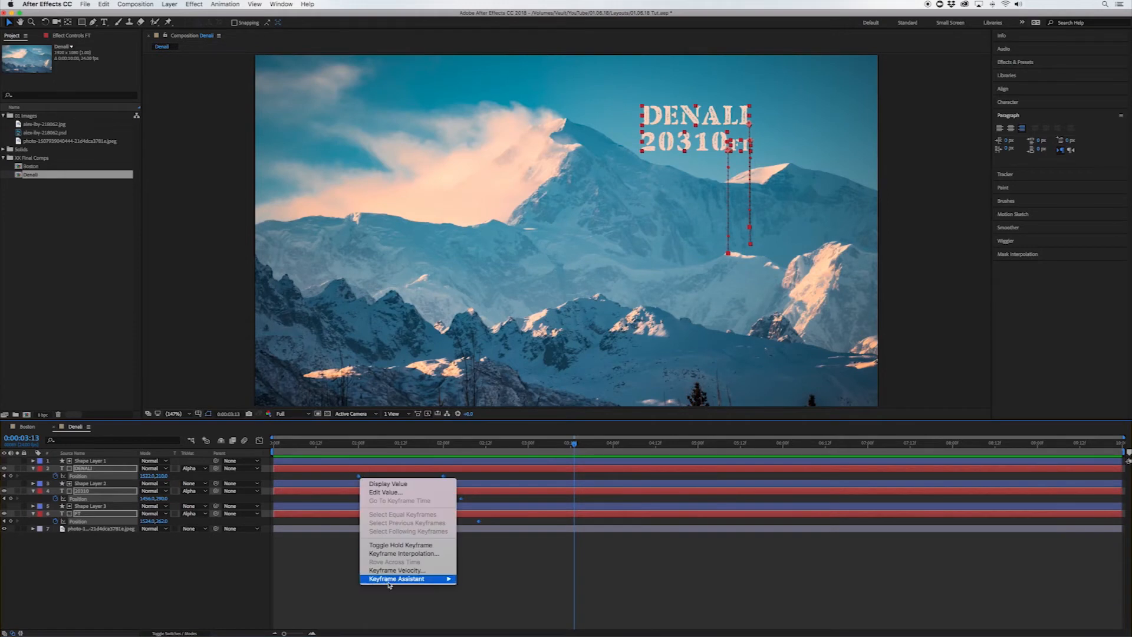
pyautogui.moveTo(393, 583)
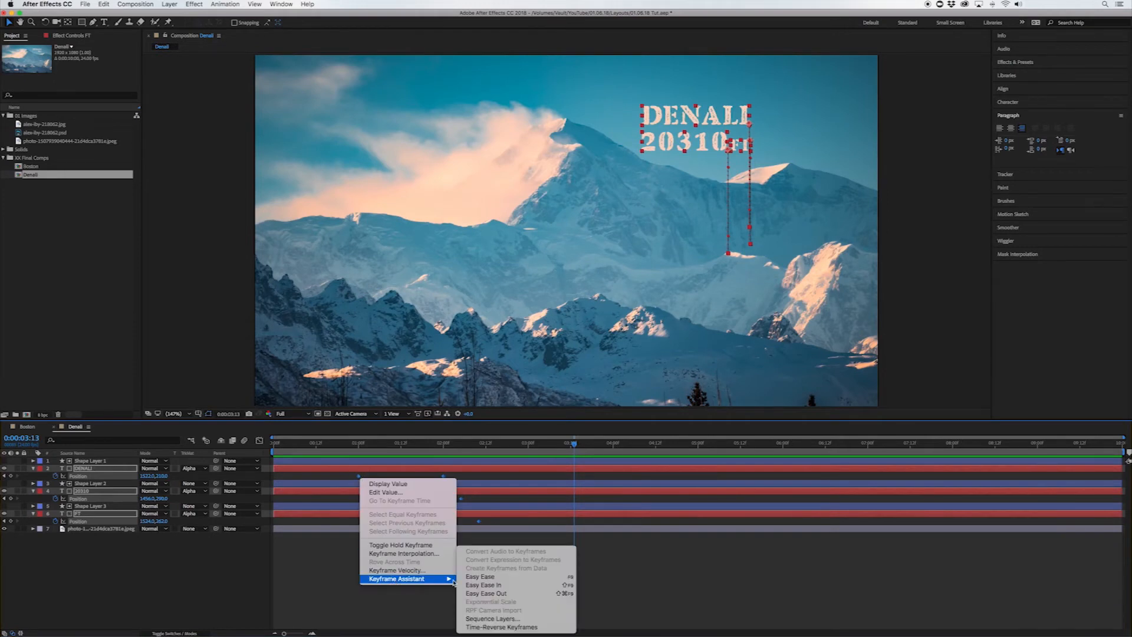
pyautogui.click(478, 577)
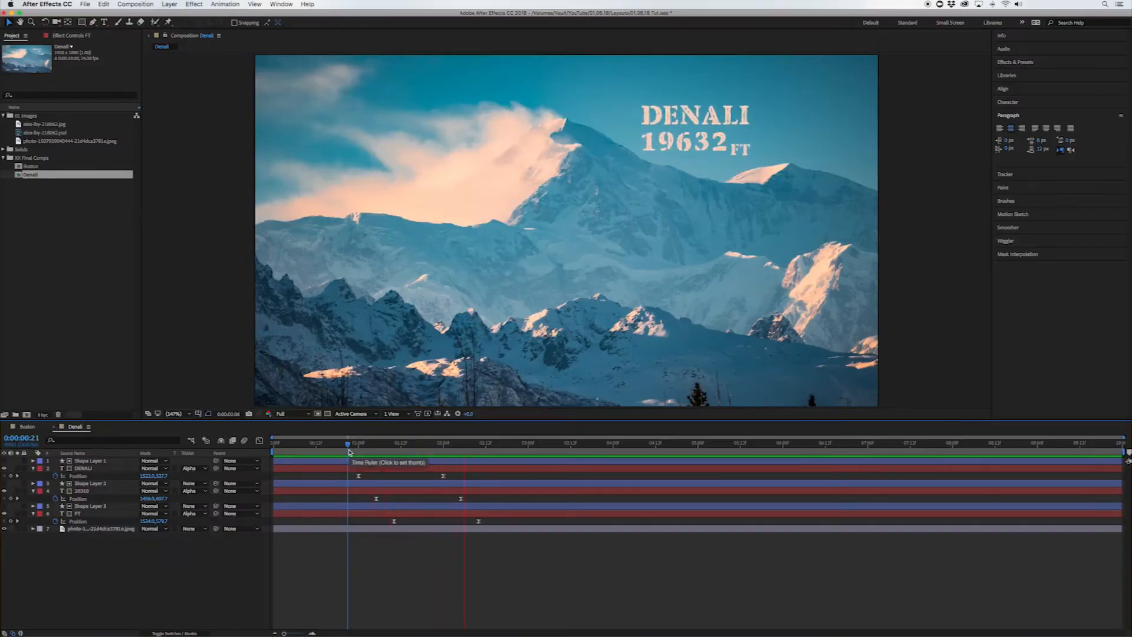
pyautogui.click(348, 449)
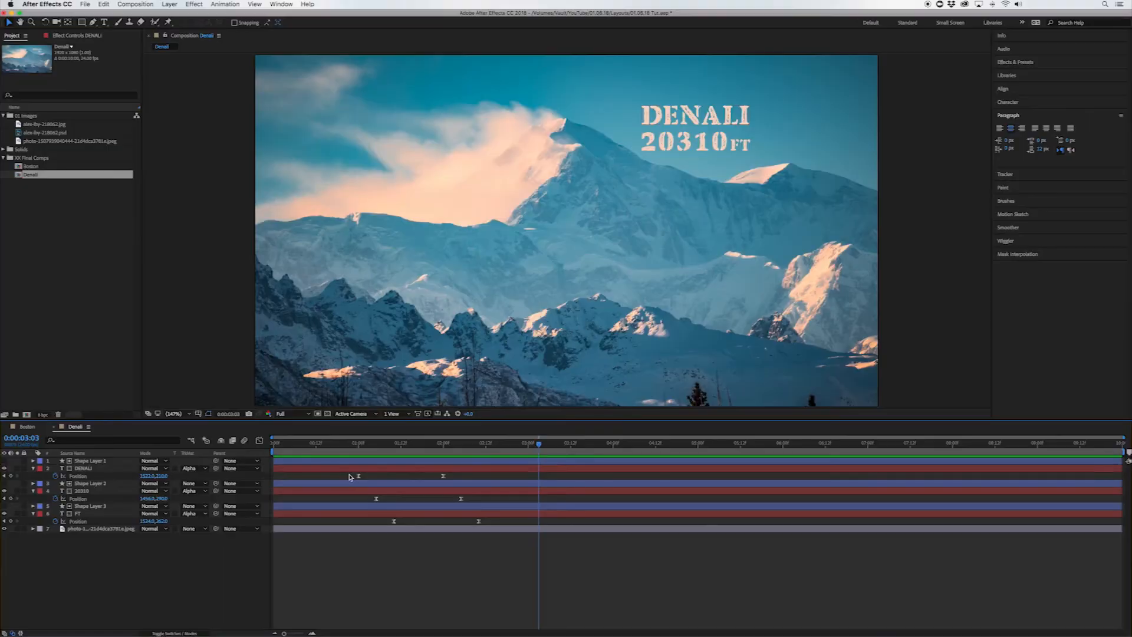
# - Show the speed graph for DENALI's Position keyframes and hide the elevation and FT text layers
pyautogui.click(442, 479)
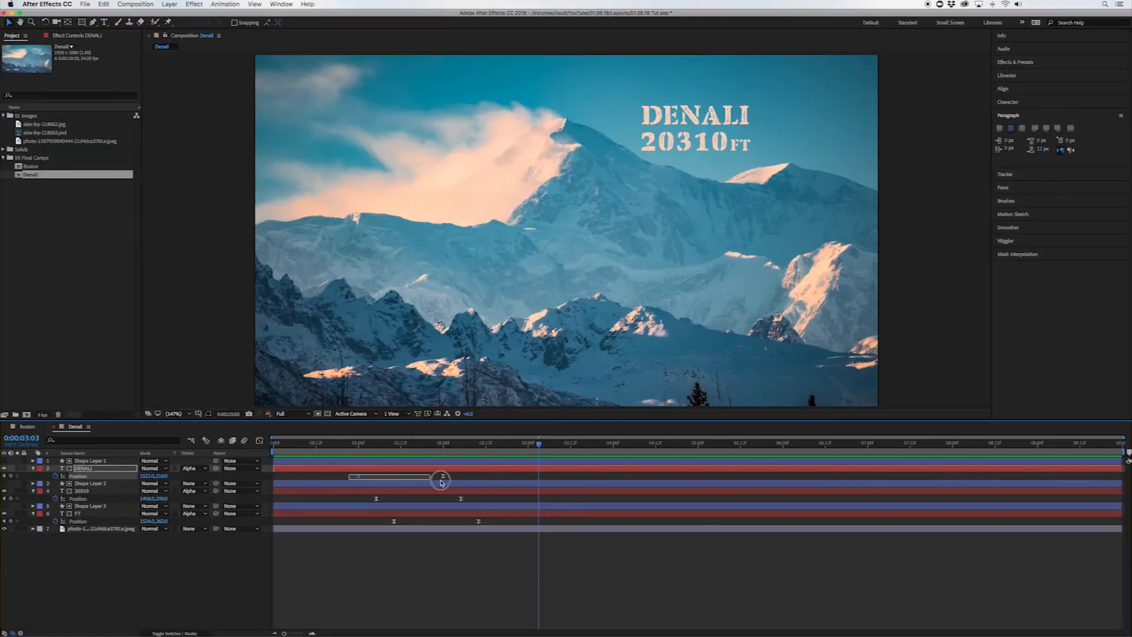
pyautogui.click(259, 443)
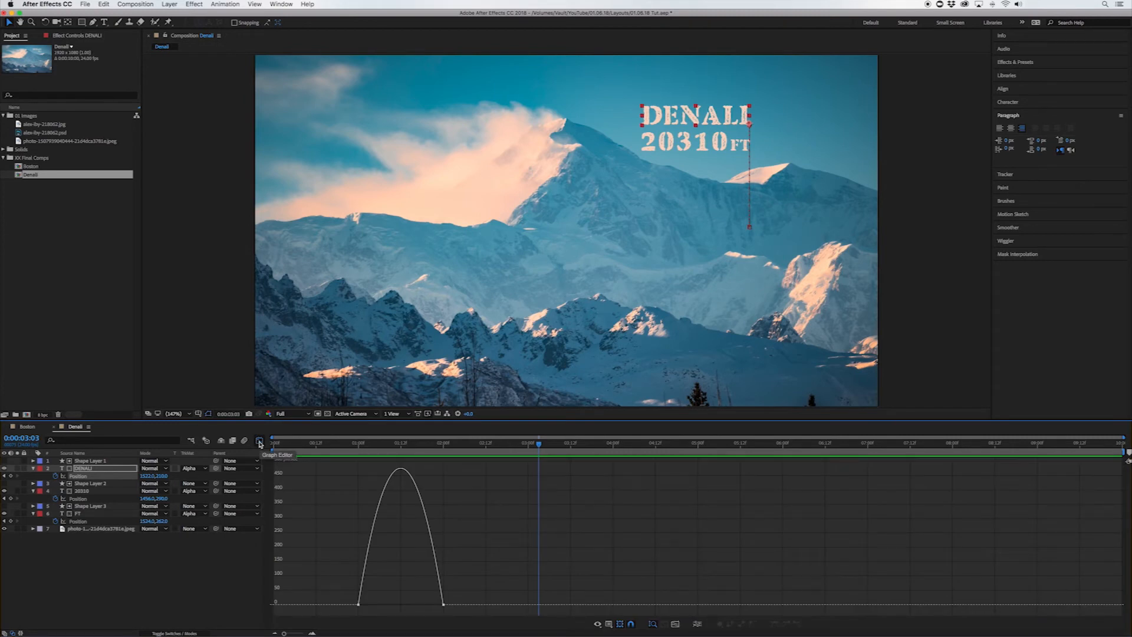
pyautogui.click(4, 491)
pyautogui.click(4, 514)
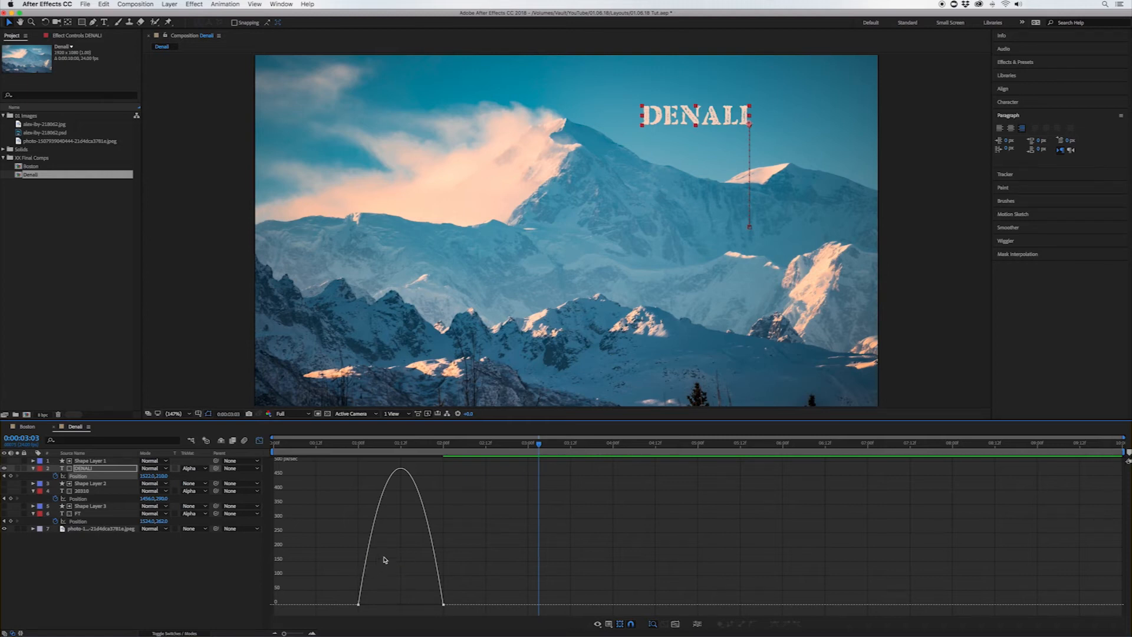
# - Lengthen the incoming ease of DENALI's 2-second Position keyframe in the speed graph so the motion peaks early and slows gradually
pyautogui.click(358, 449)
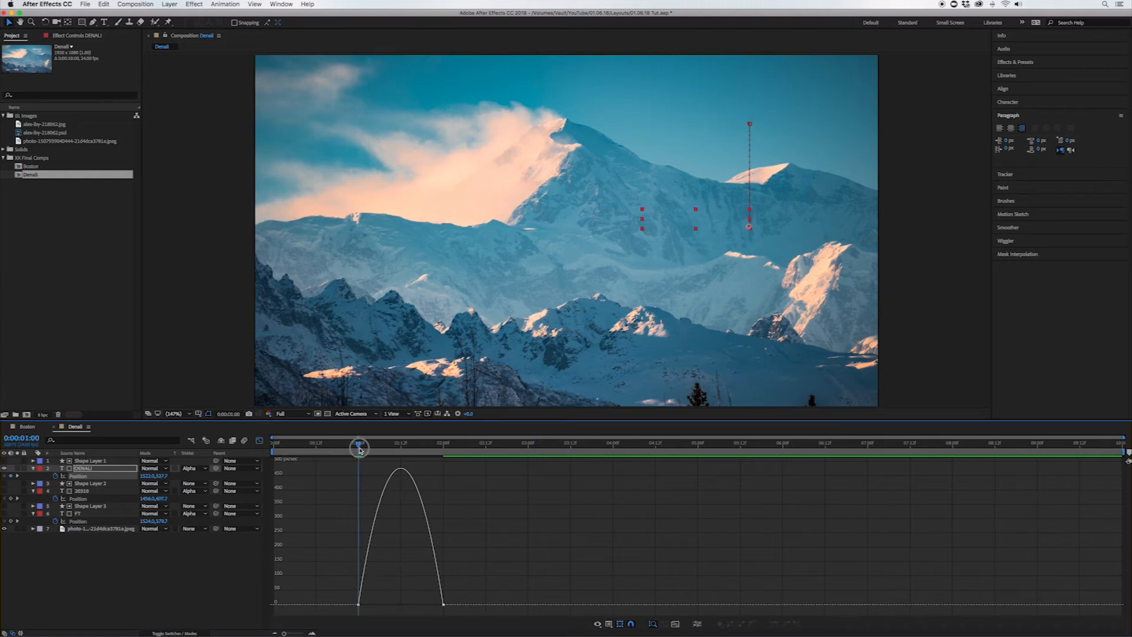
pyautogui.moveTo(361, 449); pyautogui.dragTo(465, 451)
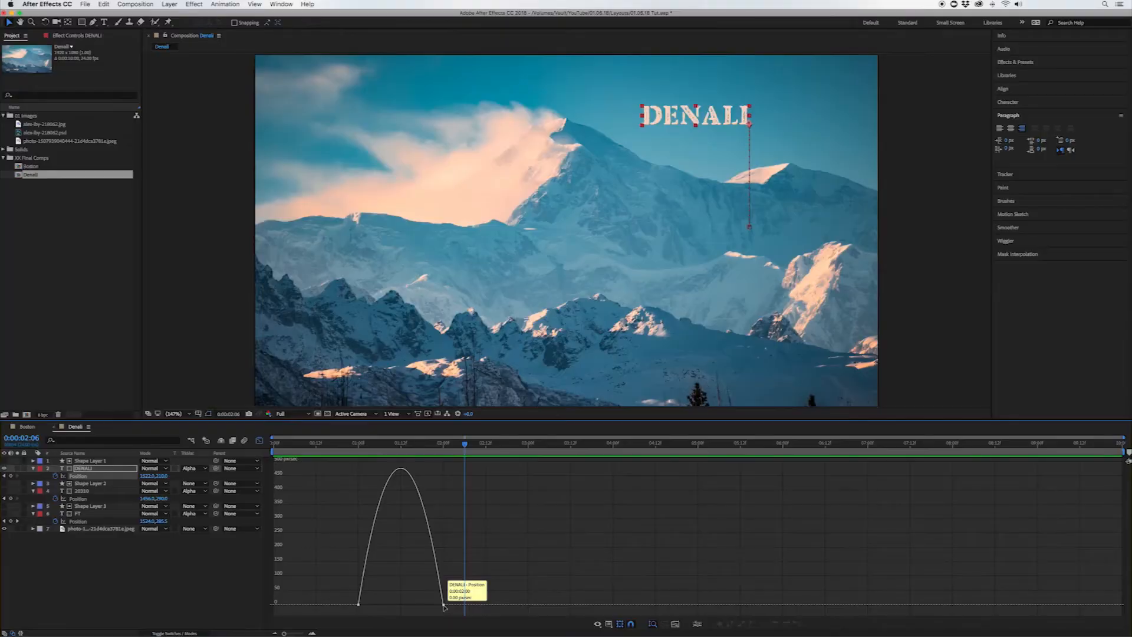
pyautogui.click(444, 605)
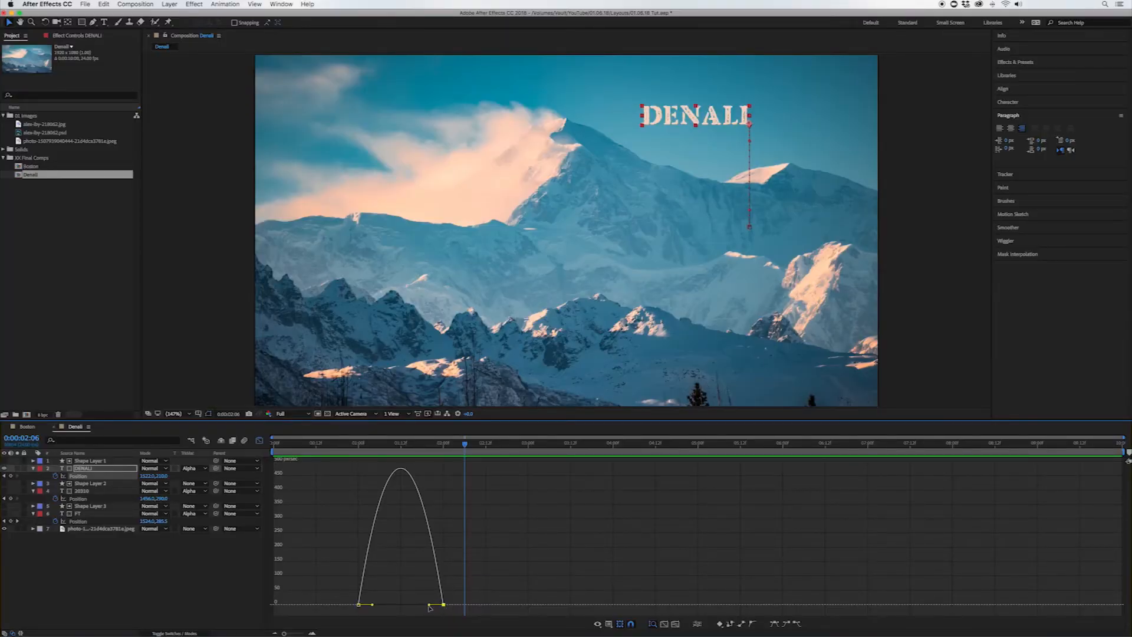
pyautogui.moveTo(430, 606); pyautogui.dragTo(384, 608)
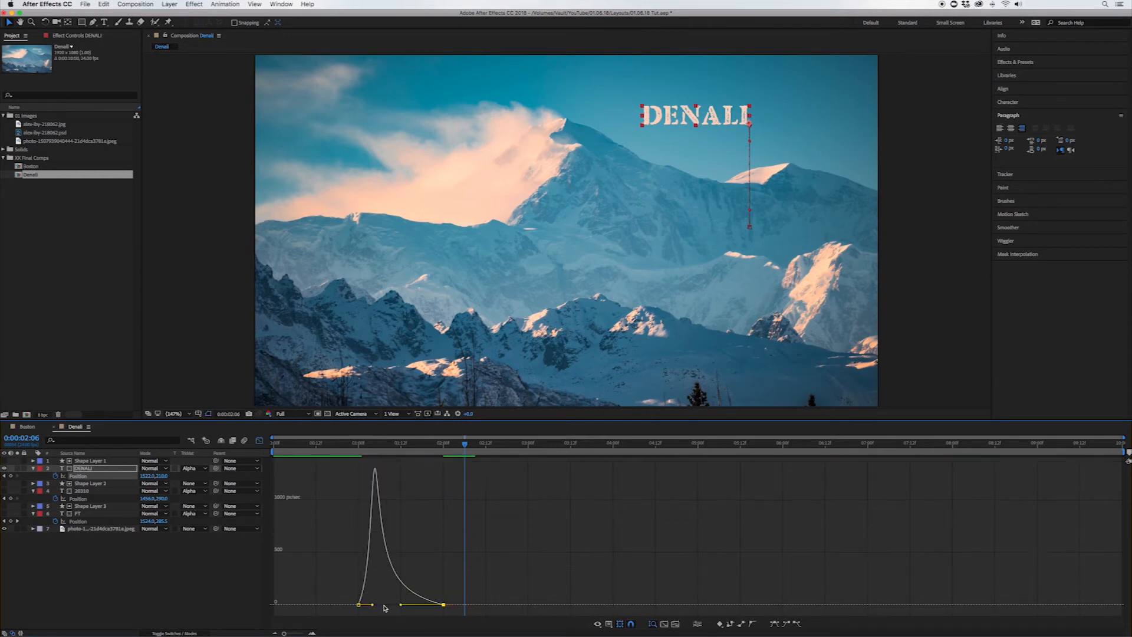